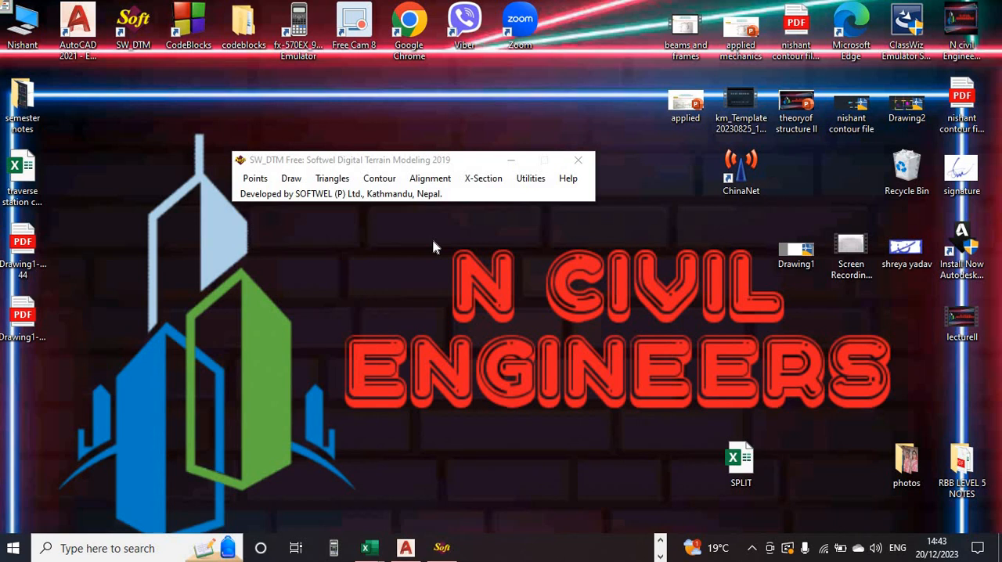
# - Switch to Excel and examine the traverse station coordinates and the Minor and Major Traverse Gales Tables in the ROAD CROSS A3 (1) workbook
pyautogui.click(405, 547)
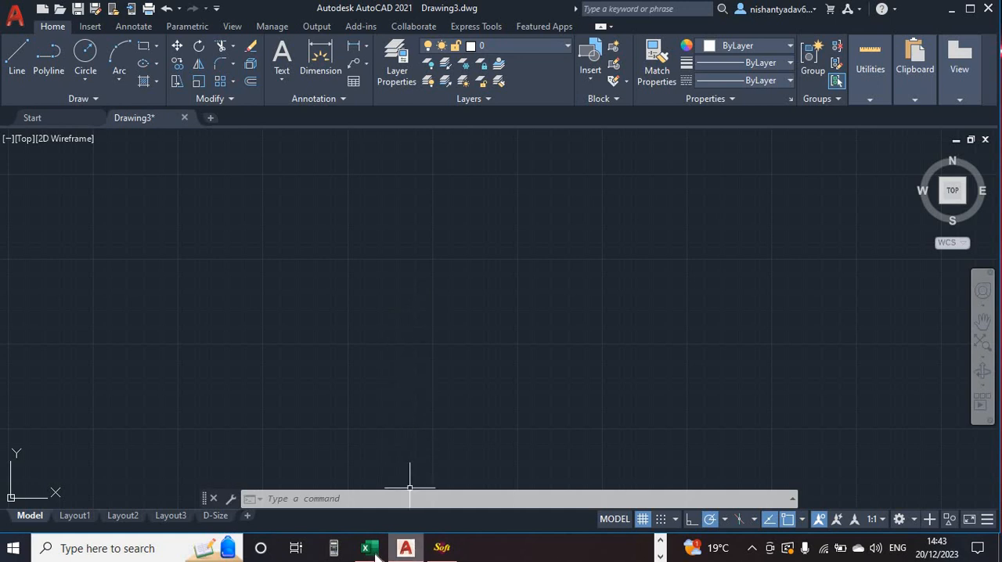
pyautogui.moveTo(374, 552)
pyautogui.click(388, 477)
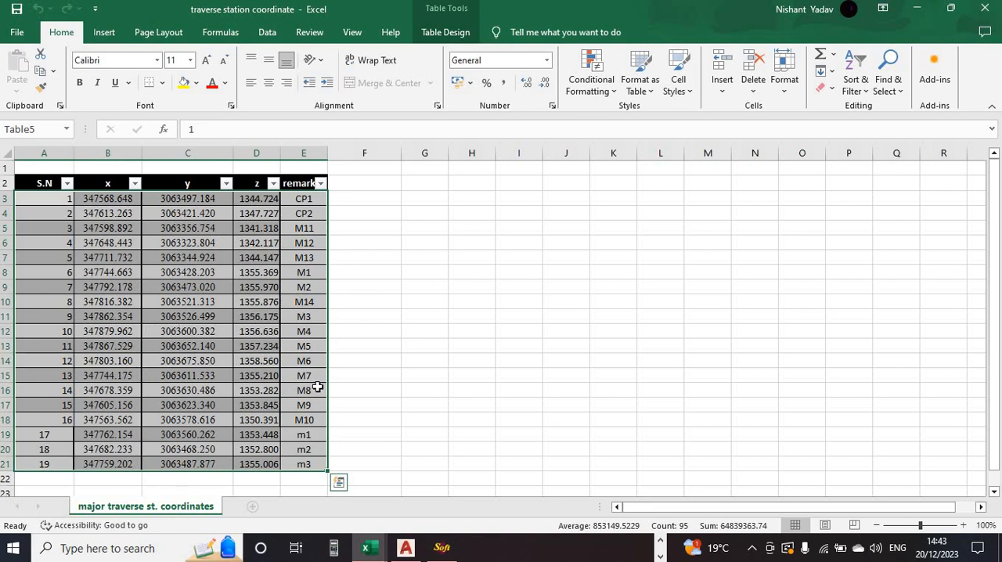
pyautogui.moveTo(369, 551)
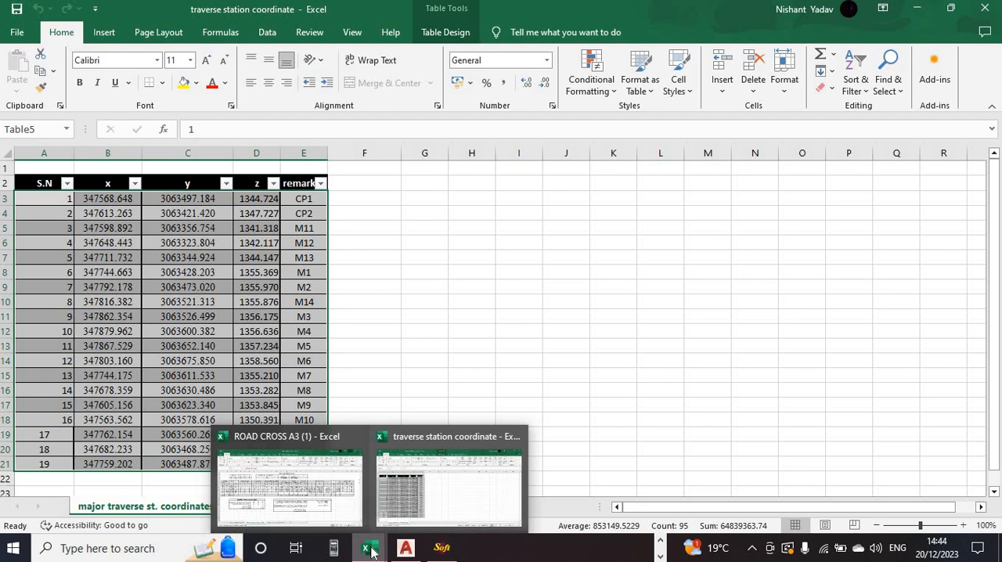
pyautogui.click(407, 378)
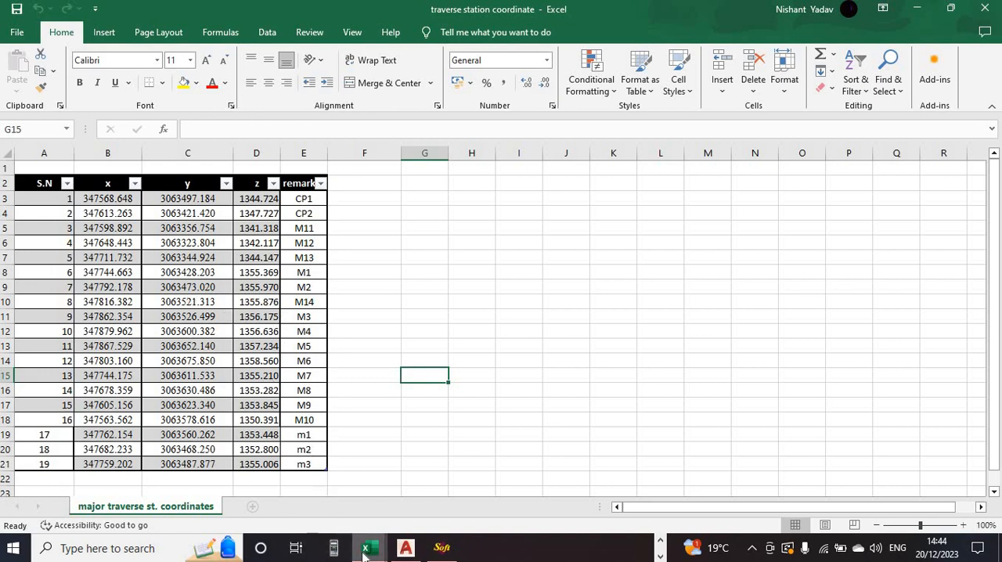
pyautogui.moveTo(364, 554)
pyautogui.click(264, 505)
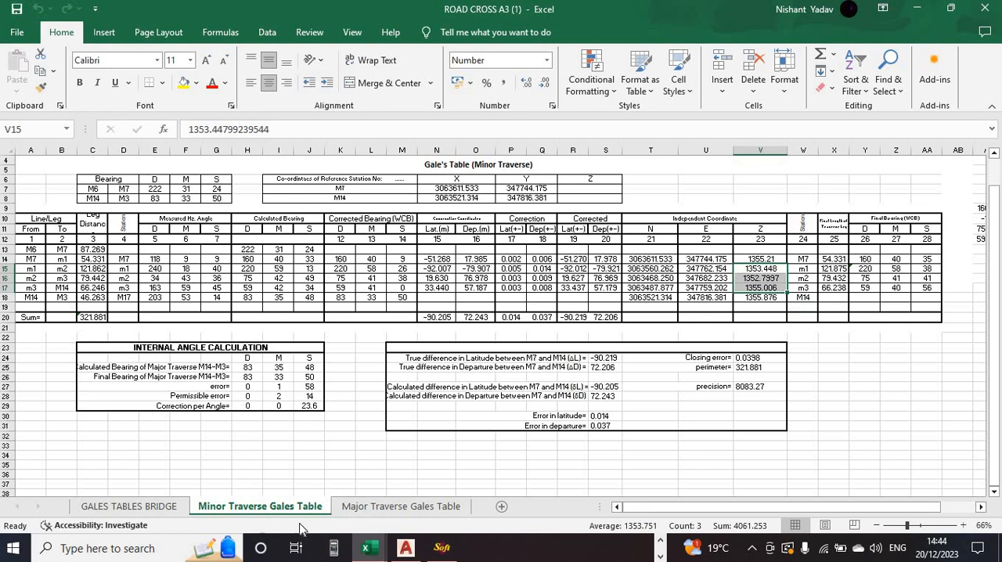
pyautogui.click(354, 510)
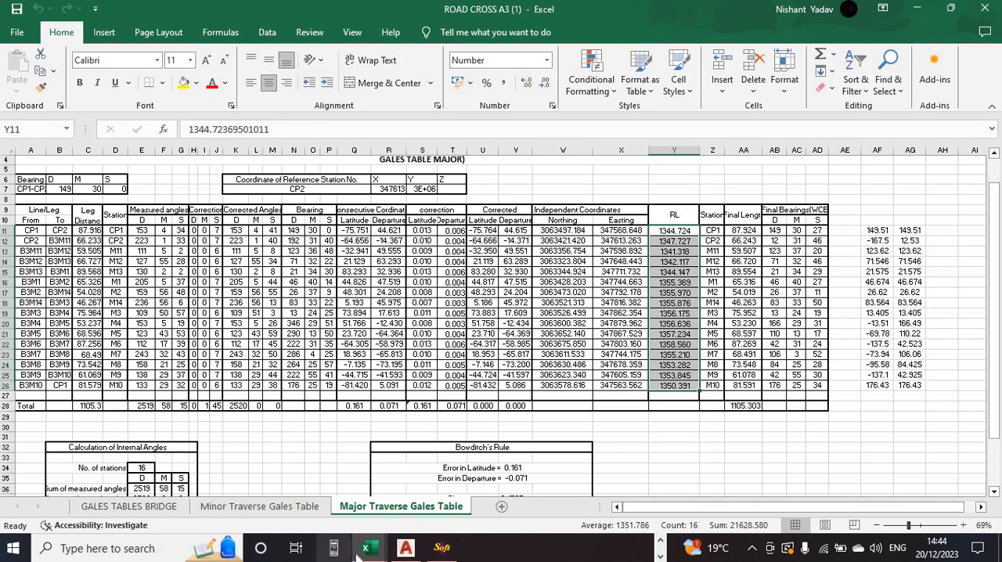
pyautogui.moveTo(366, 548)
pyautogui.click(410, 503)
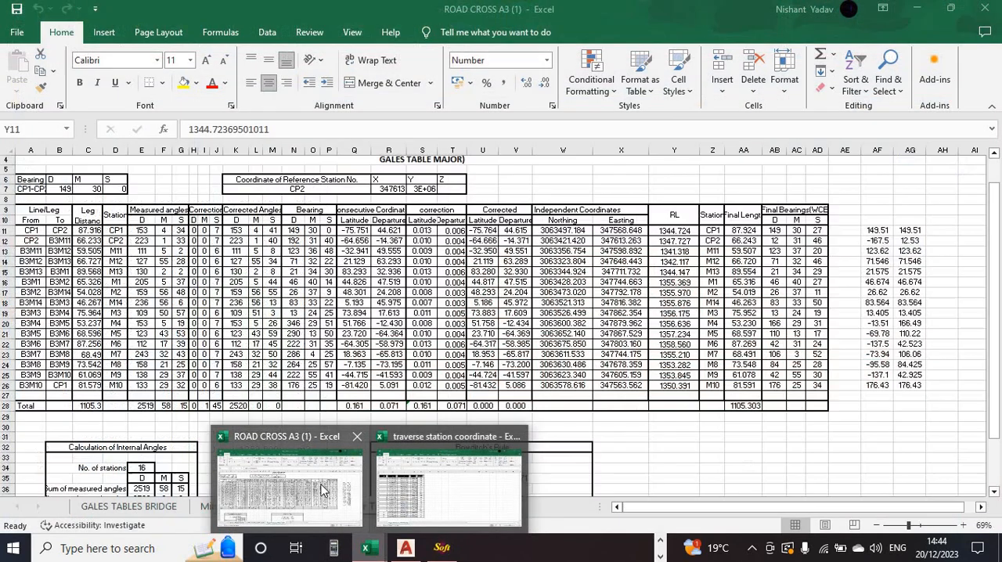
pyautogui.click(321, 489)
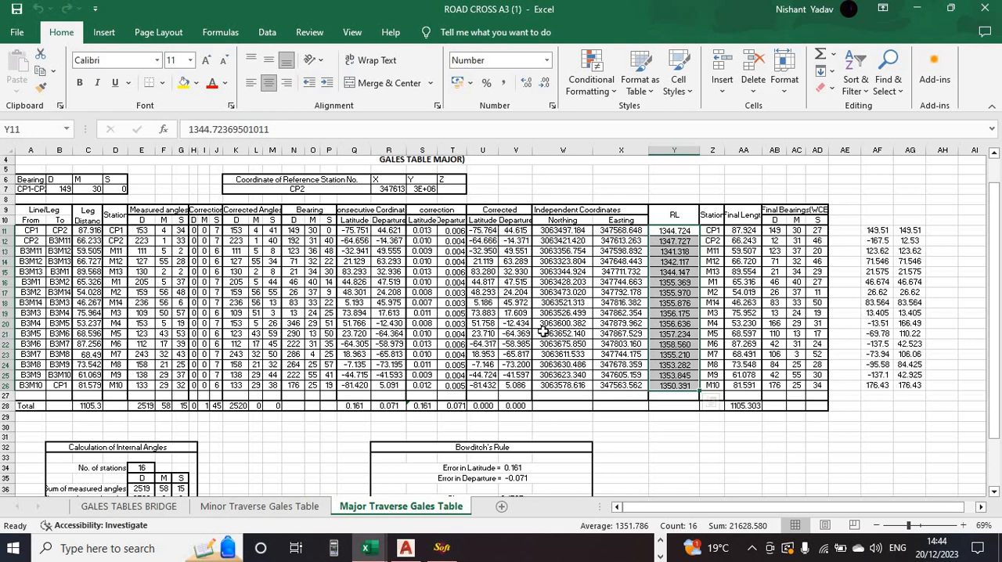
# - Return to the traverse station coordinate workbook and select all station rows from S.N through remark, A3:E21
pyautogui.moveTo(368, 550)
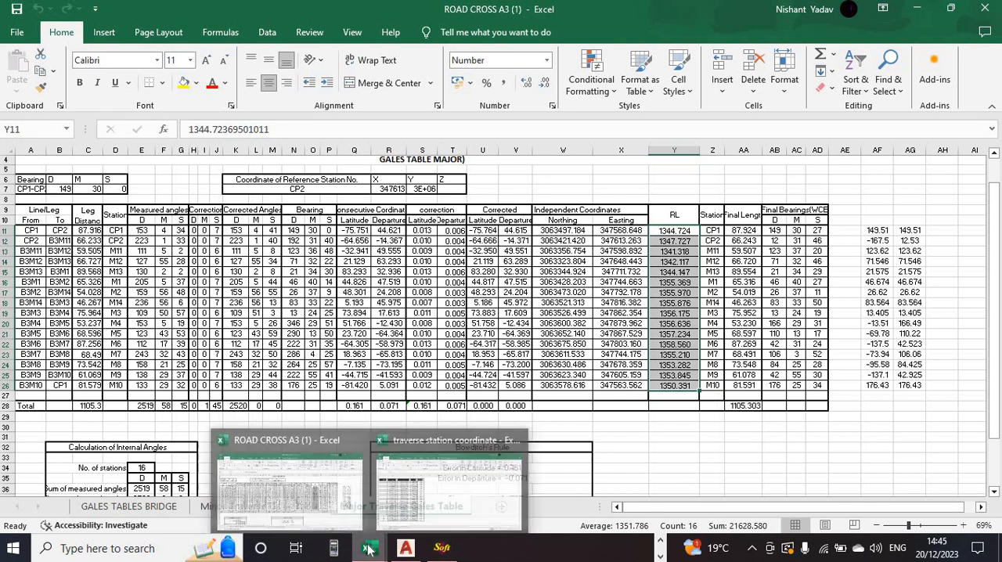
pyautogui.click(404, 511)
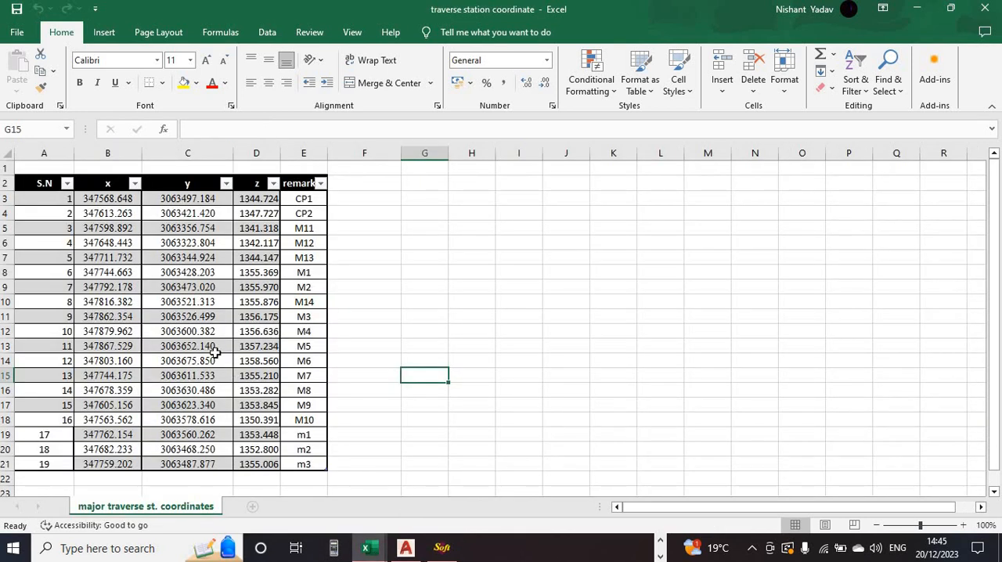
pyautogui.click(408, 238)
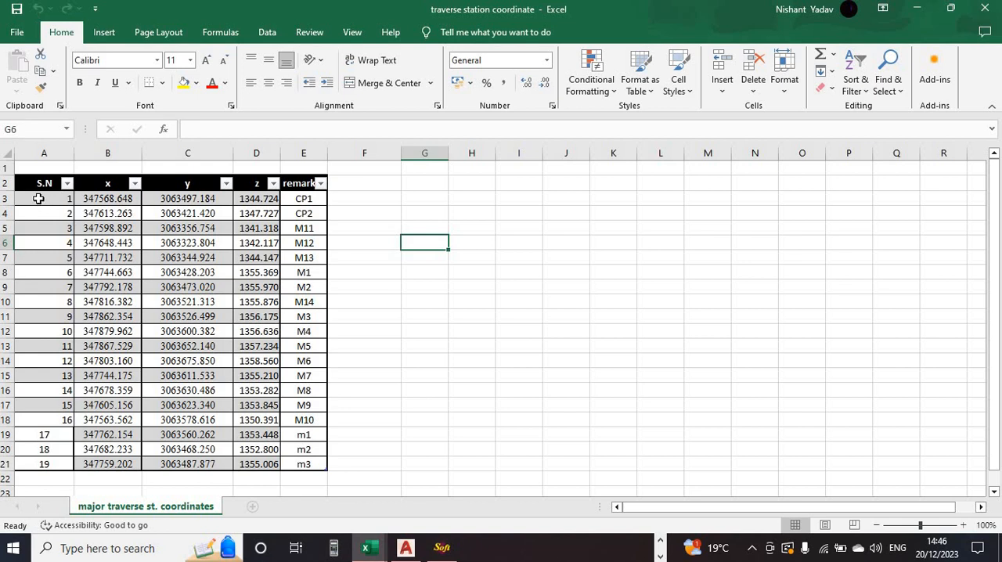
pyautogui.moveTo(48, 203); pyautogui.dragTo(305, 473)
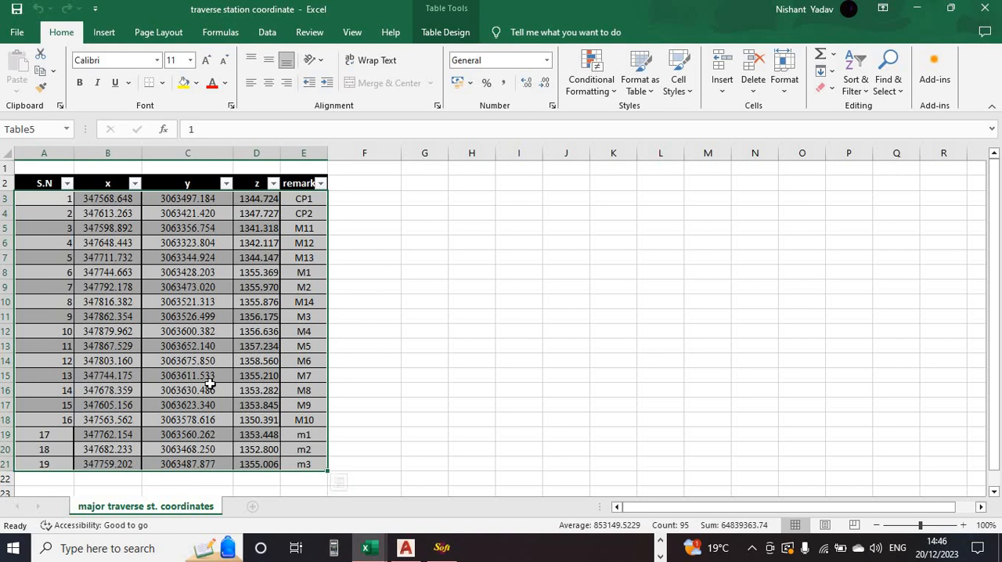
# - Switch to AutoCAD with SW_DTM and import the selected points from Excel with a point label scale of 5
pyautogui.click(403, 549)
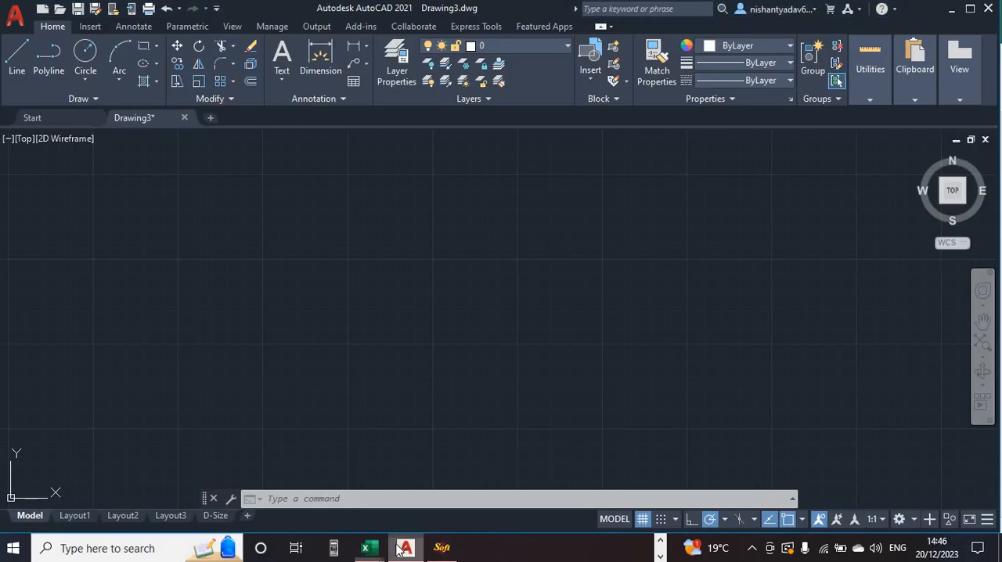
pyautogui.click(448, 552)
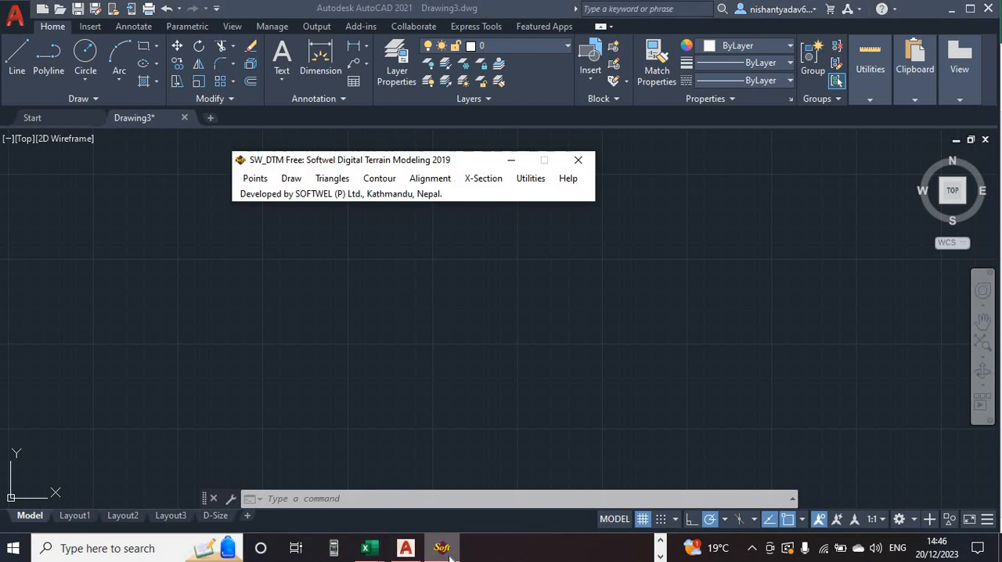
pyautogui.click(255, 179)
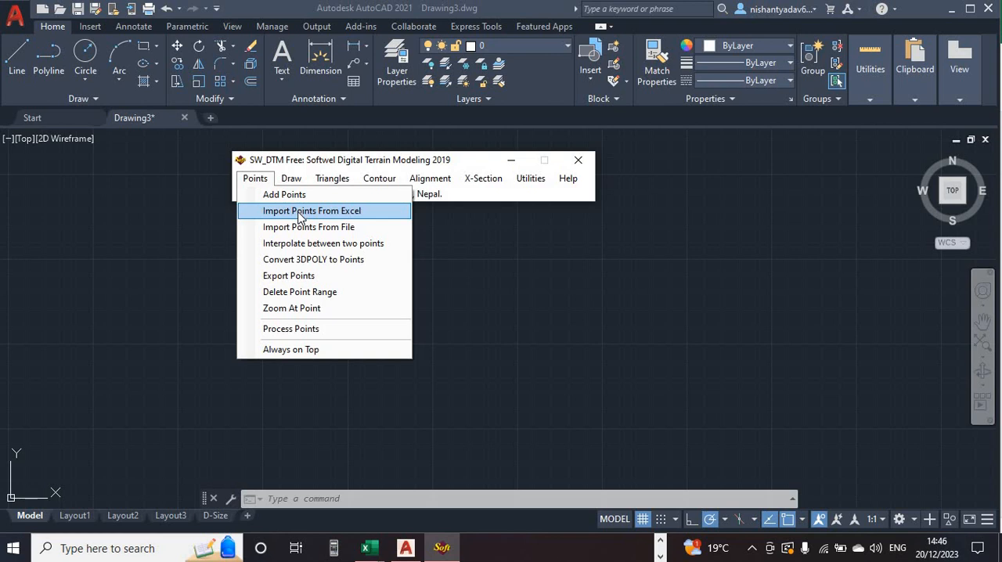
pyautogui.click(337, 213)
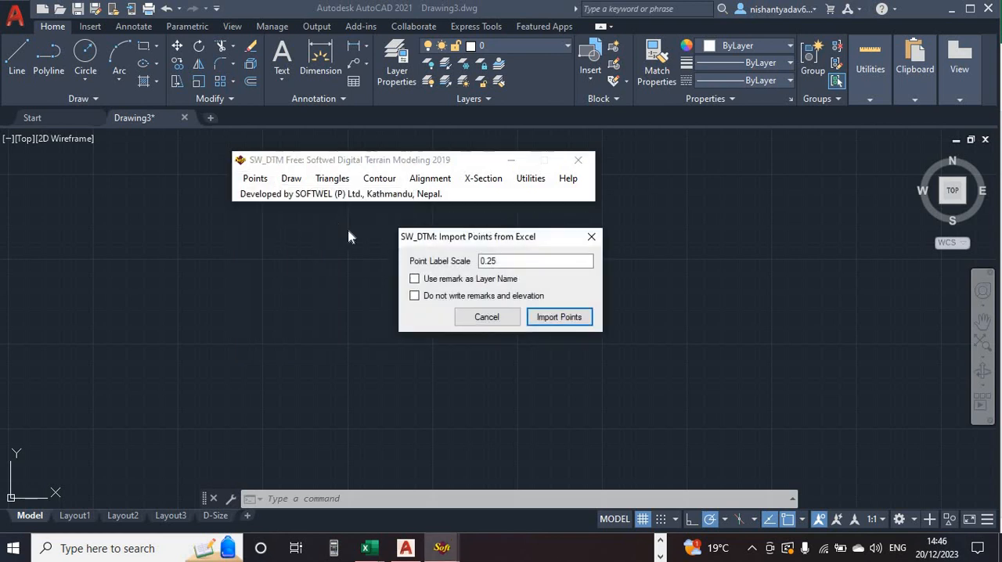
pyautogui.click(499, 263)
pyautogui.click(499, 263)
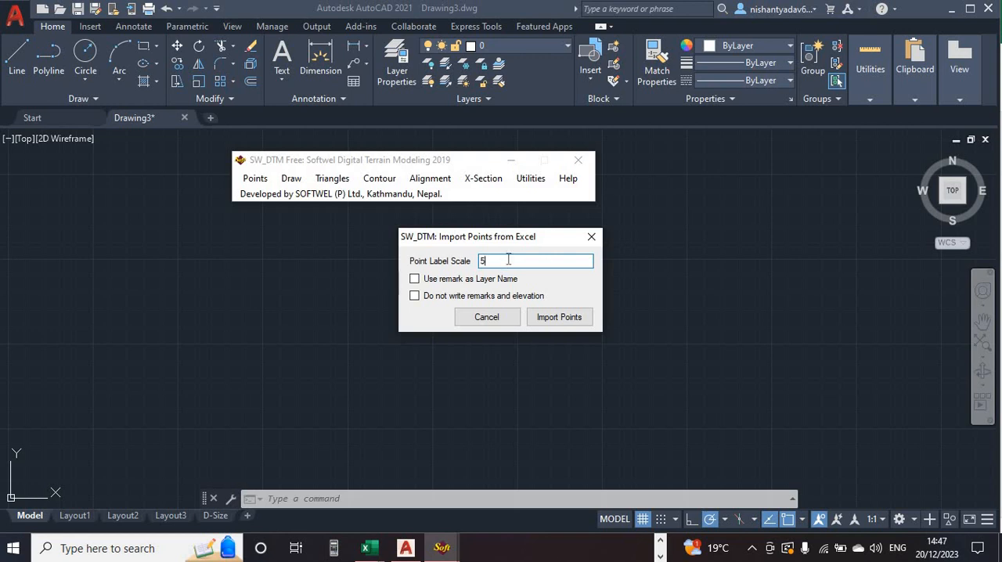
pyautogui.click(548, 322)
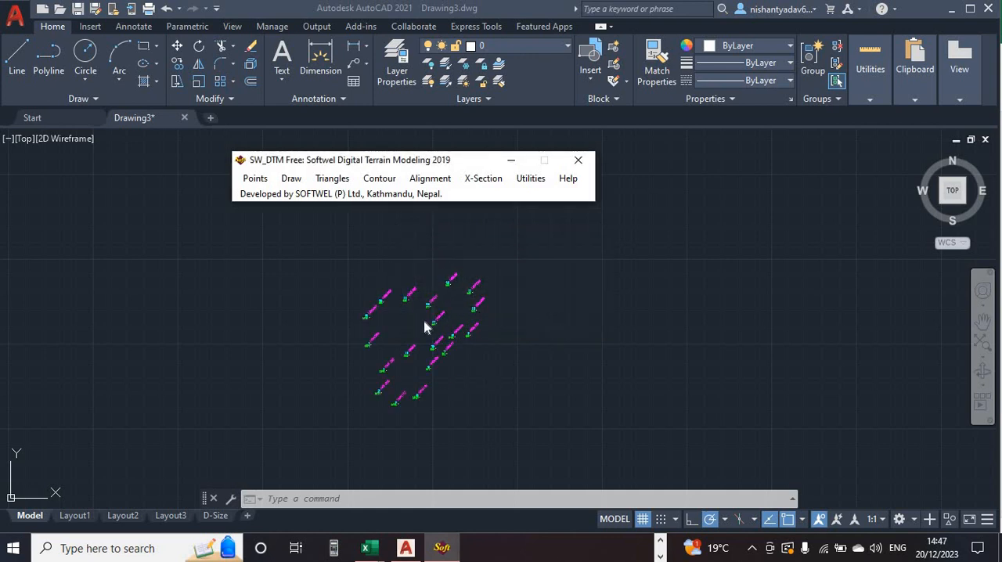
# - Move the SW_DTM window clear of the drawing and examine the imported stations' numbers, remarks and elevation labels
pyautogui.moveTo(438, 159); pyautogui.dragTo(639, 21)
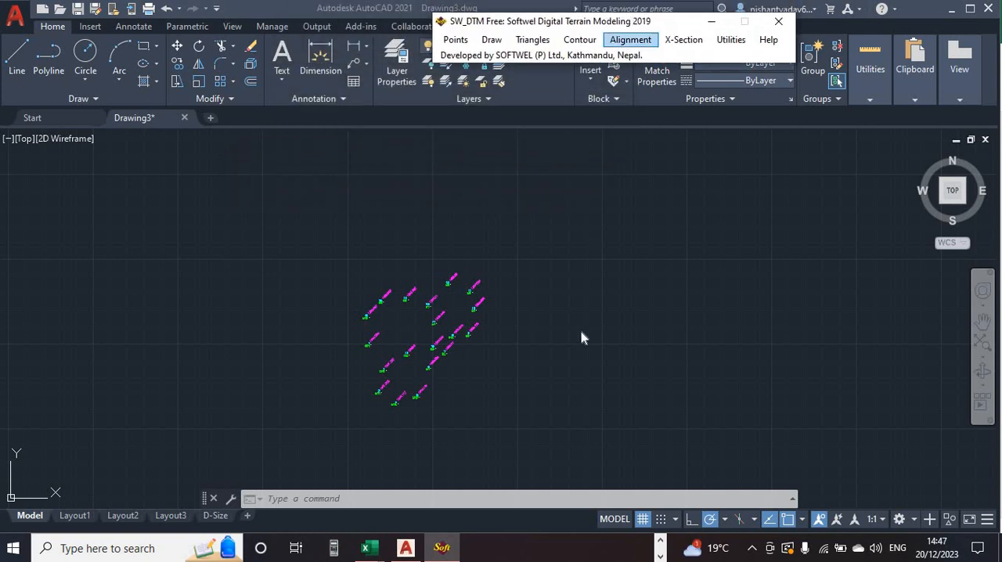
pyautogui.scroll(4, 401, 379)
pyautogui.scroll(4, 401, 379)
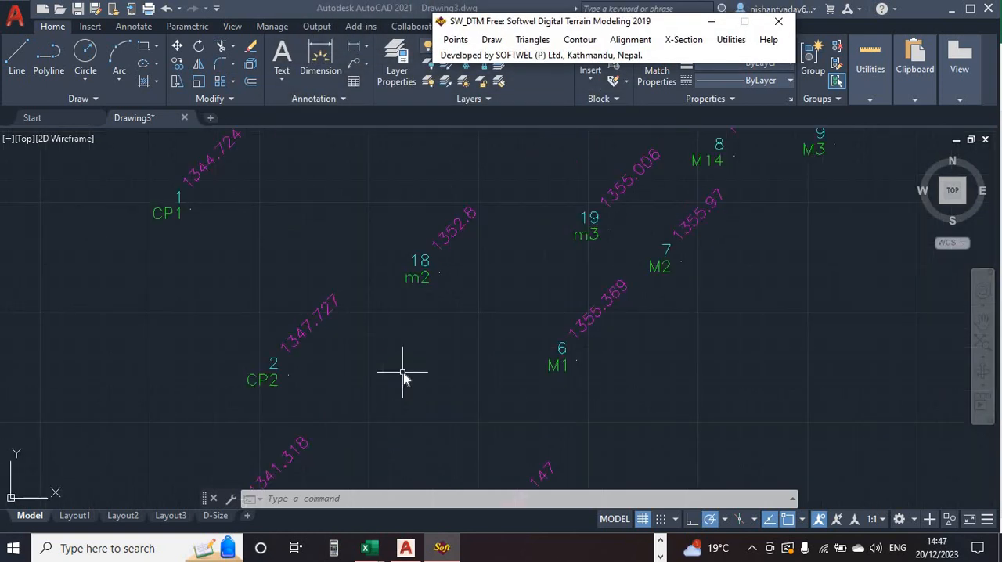
pyautogui.scroll(-7, 403, 373)
pyautogui.scroll(2, 409, 353)
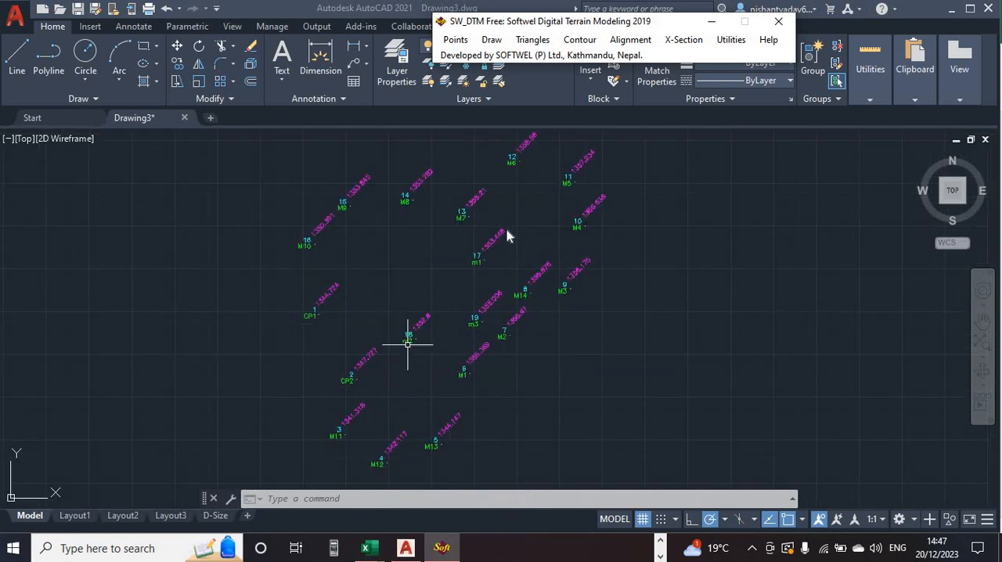
pyautogui.scroll(2, 354, 246)
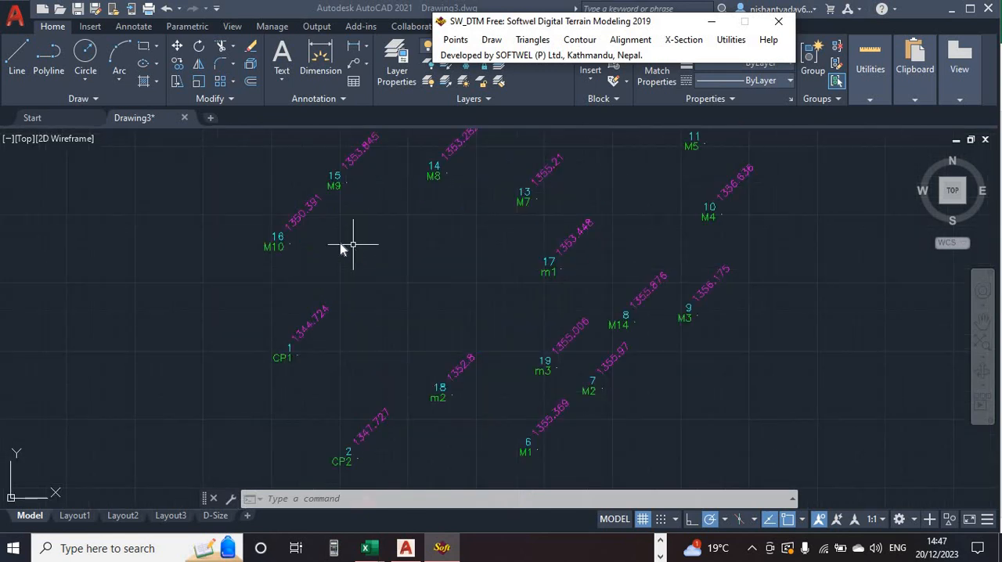
pyautogui.scroll(2, 304, 245)
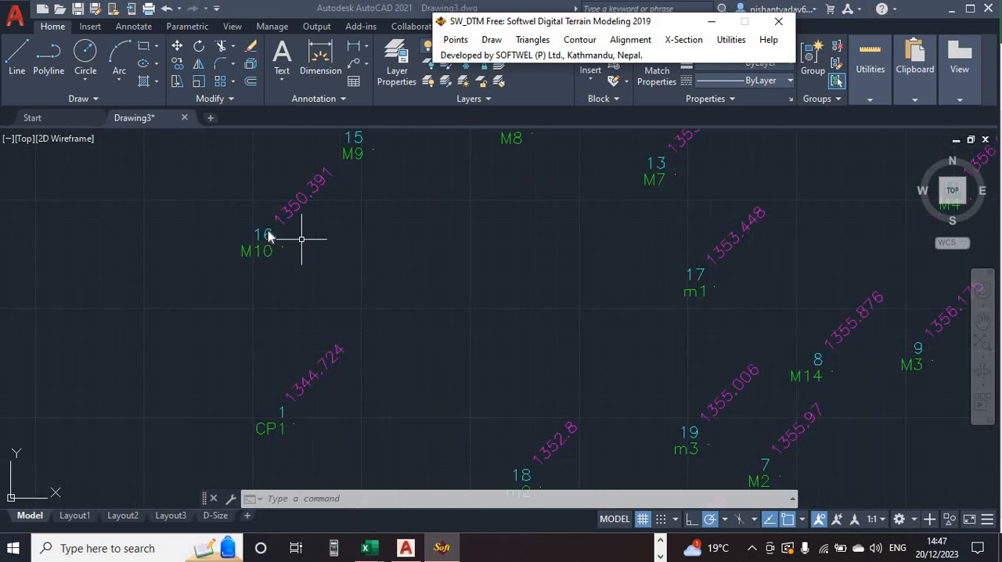
pyautogui.scroll(2, 326, 233)
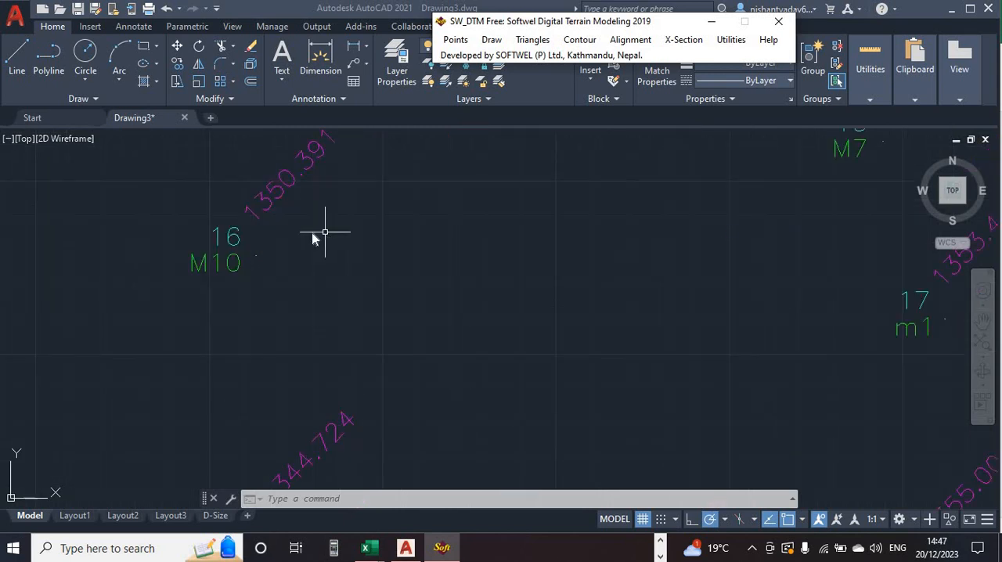
pyautogui.scroll(-6, 381, 209)
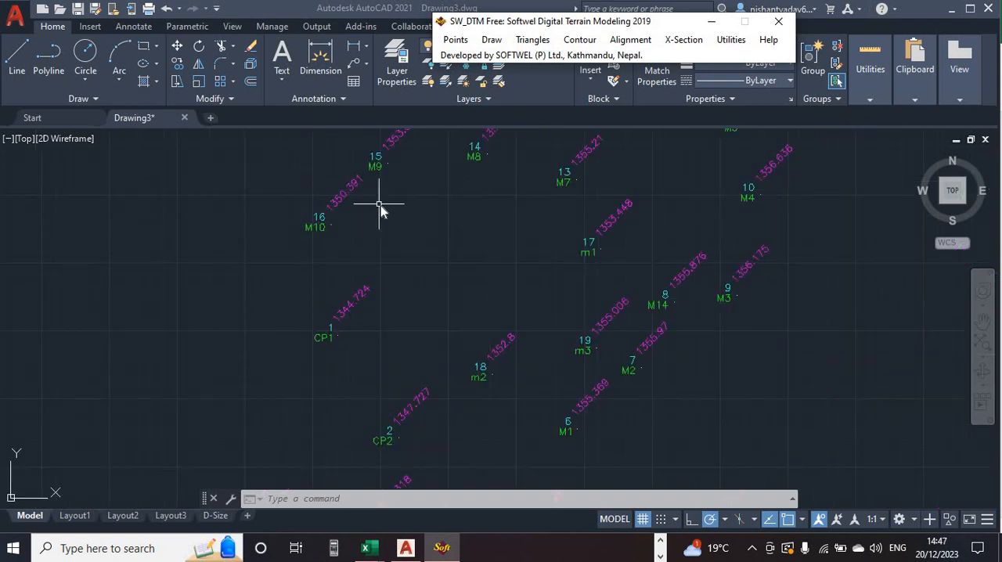
pyautogui.scroll(2, 381, 205)
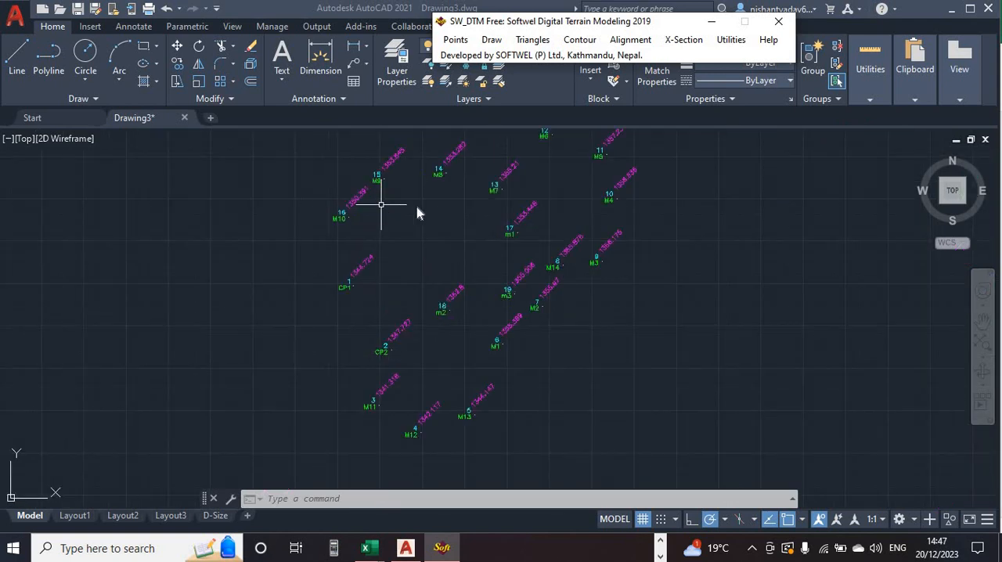
pyautogui.click(414, 207)
pyautogui.moveTo(443, 244); pyautogui.dragTo(392, 279, button='middle')
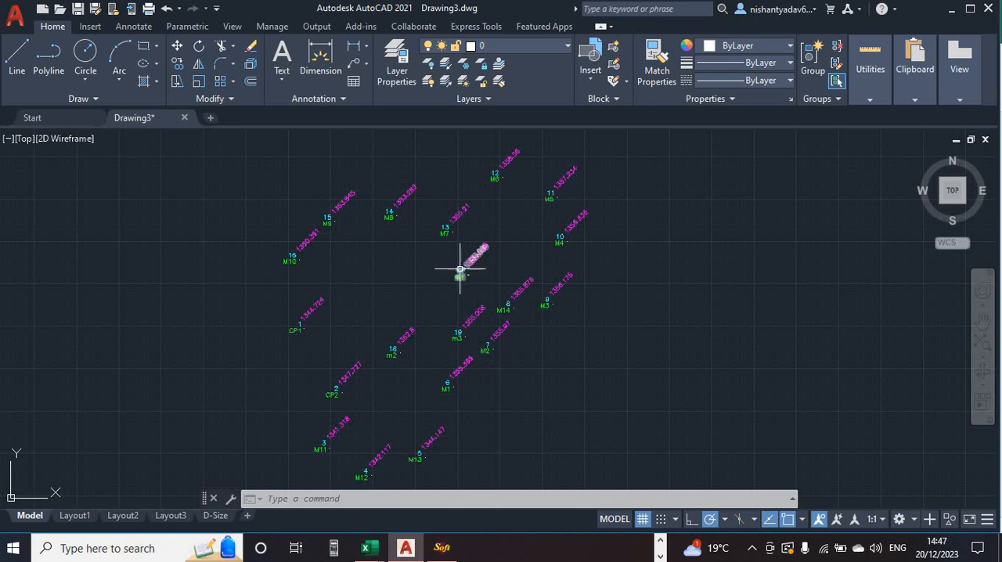
pyautogui.scroll(2, 355, 266)
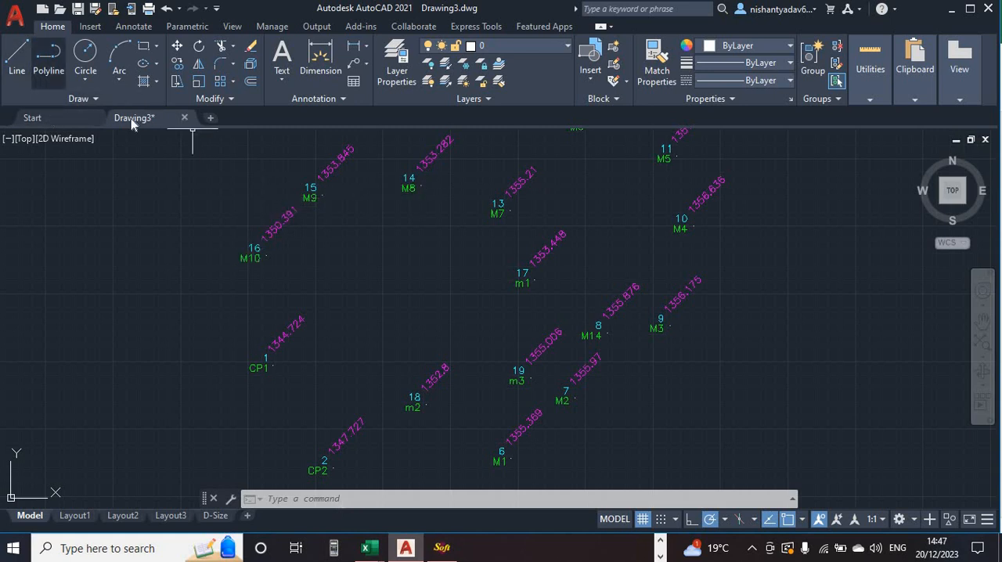
pyautogui.scroll(-2, 502, 314)
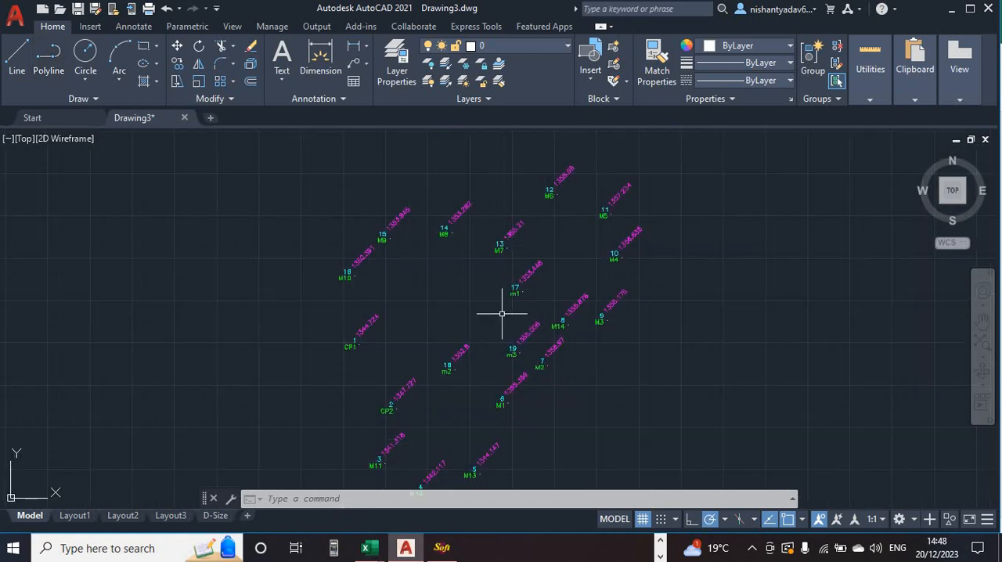
pyautogui.scroll(-2, 502, 313)
pyautogui.moveTo(502, 318); pyautogui.dragTo(471, 288, button='middle')
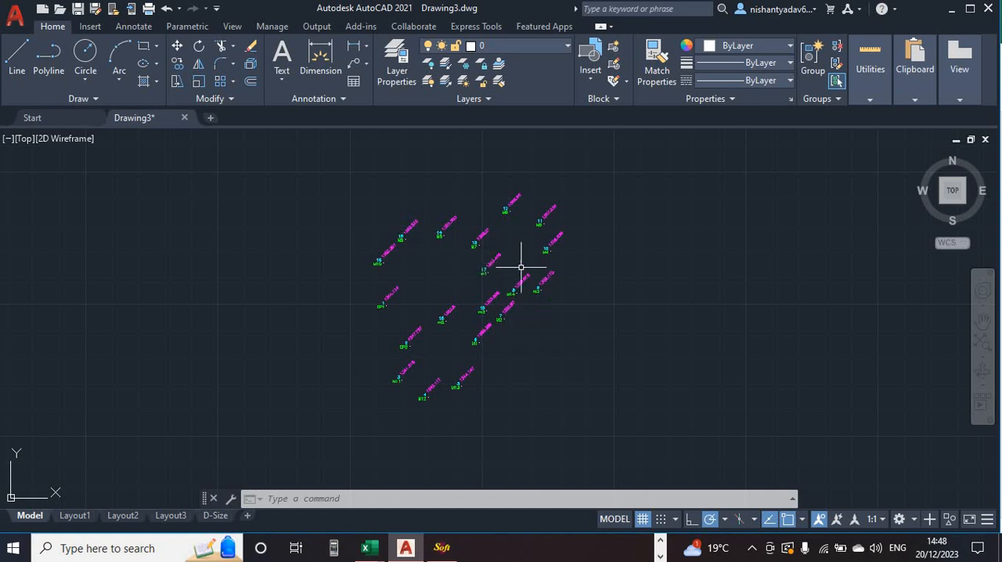
# - Start a polyline at station CP1 and draw its first segment to station CP2
pyautogui.click(49, 54)
pyautogui.scroll(5, 416, 332)
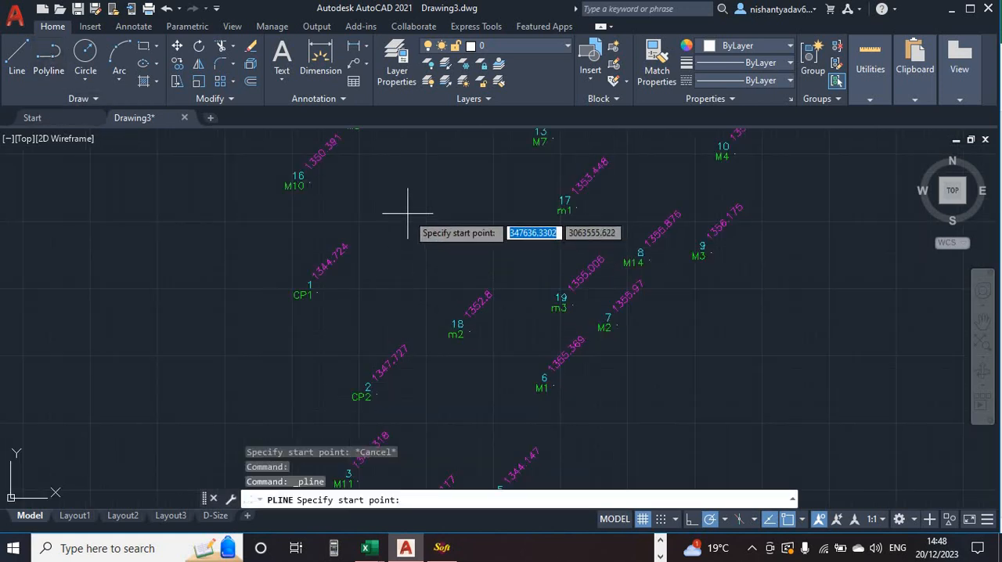
pyautogui.moveTo(407, 212); pyautogui.dragTo(287, 392, button='middle')
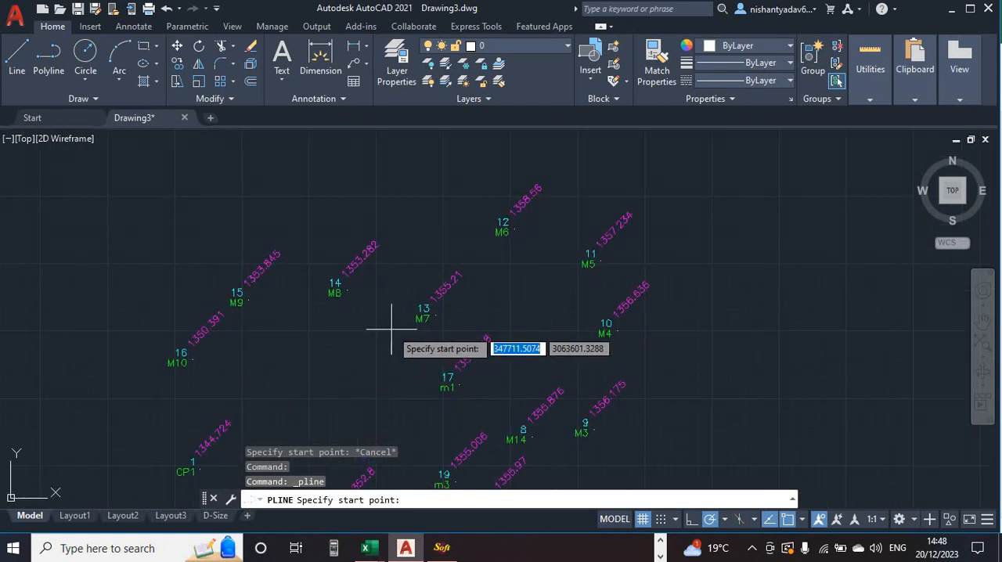
pyautogui.moveTo(392, 329); pyautogui.dragTo(314, 282, button='middle')
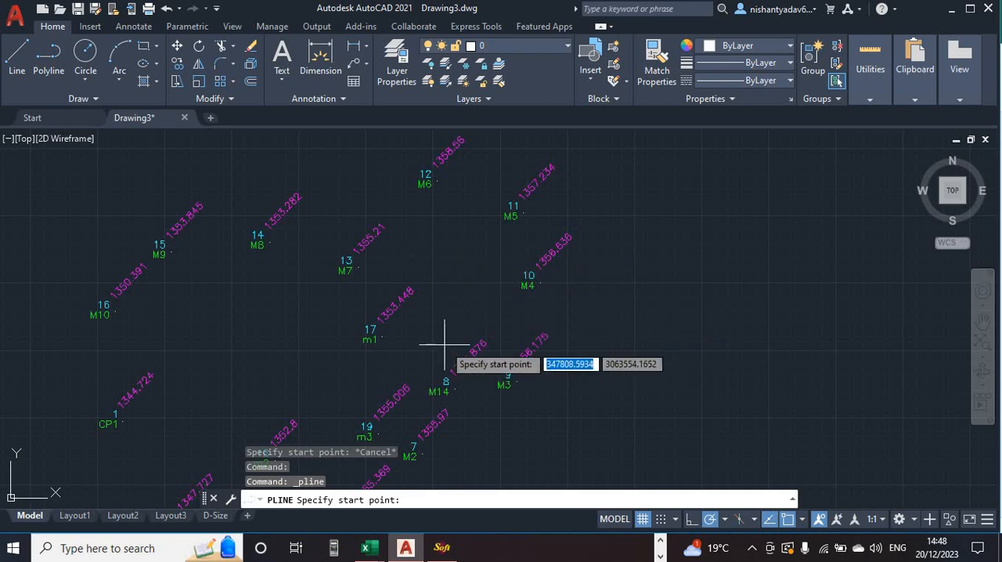
pyautogui.moveTo(444, 342); pyautogui.dragTo(525, 240, button='middle')
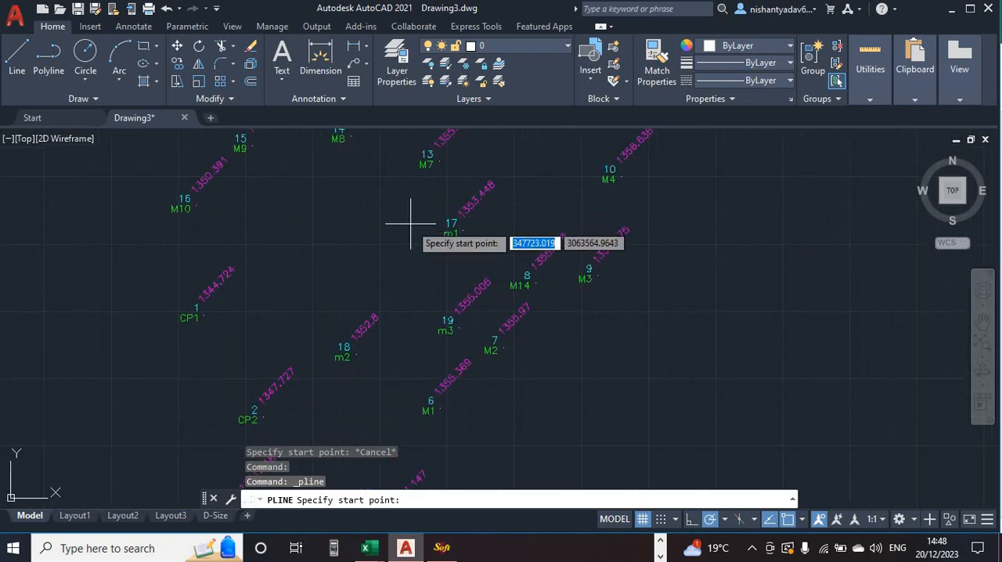
pyautogui.moveTo(270, 260); pyautogui.dragTo(404, 167, button='middle')
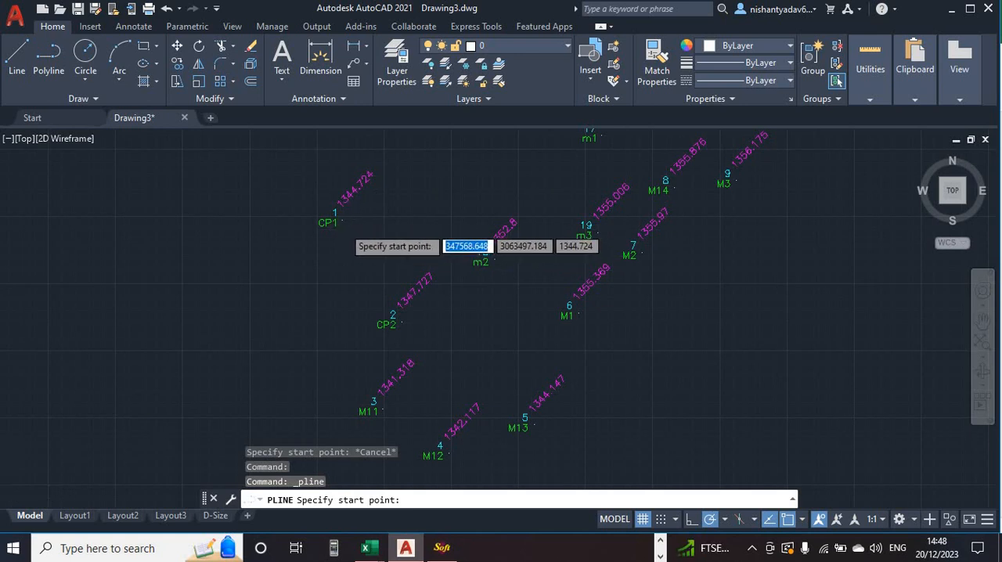
pyautogui.scroll(6, 341, 230)
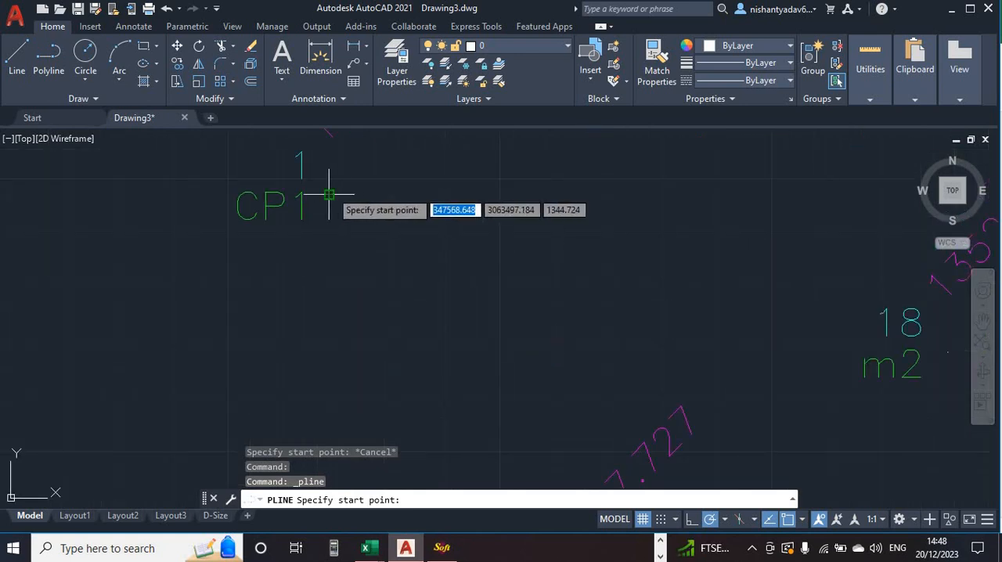
pyautogui.click(329, 195)
pyautogui.moveTo(447, 296)
pyautogui.mouseDown(button='middle')
pyautogui.moveTo(452, 178)
pyautogui.moveTo(463, 143)
pyautogui.mouseUp(button='middle')
pyautogui.moveTo(600, 302)
pyautogui.mouseDown(button='middle')
pyautogui.moveTo(590, 312)
pyautogui.moveTo(514, 209)
pyautogui.mouseUp(button='middle')
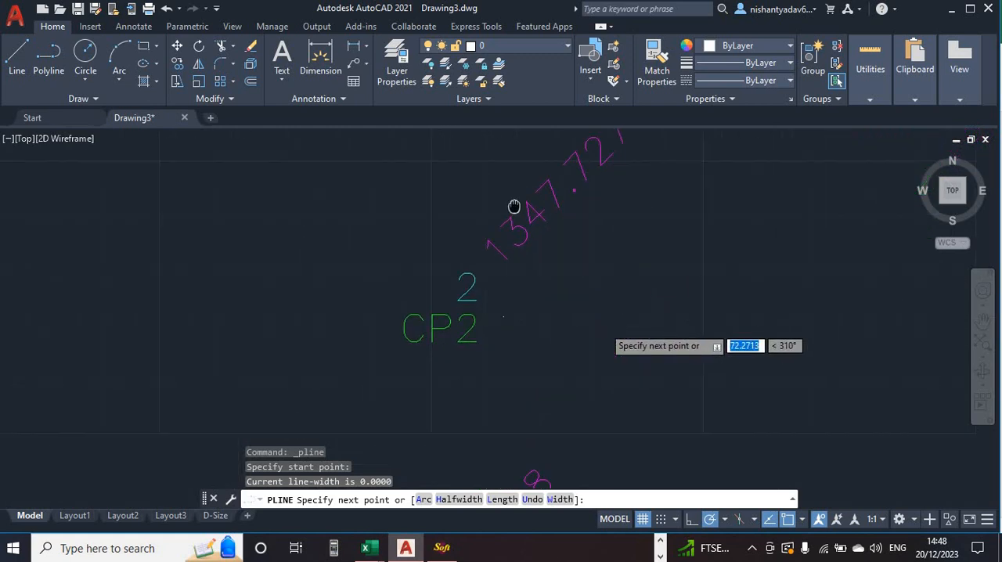
pyautogui.click(509, 319)
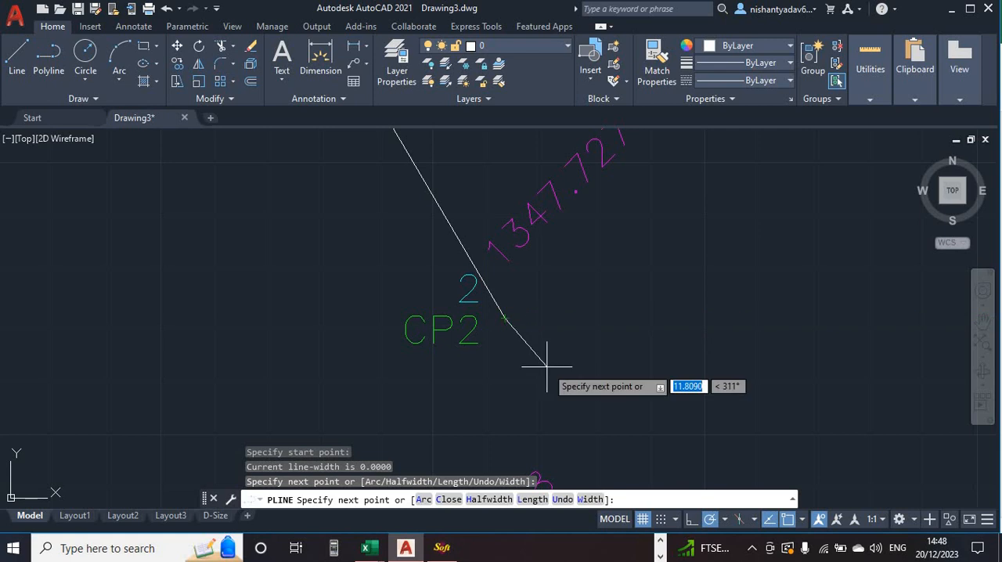
# - Continue the major traverse polyline from CP2 to station M11, snapping to its point
pyautogui.moveTo(547, 366)
pyautogui.mouseDown(button='middle')
pyautogui.moveTo(457, 242)
pyautogui.moveTo(450, 184)
pyautogui.mouseUp(button='middle')
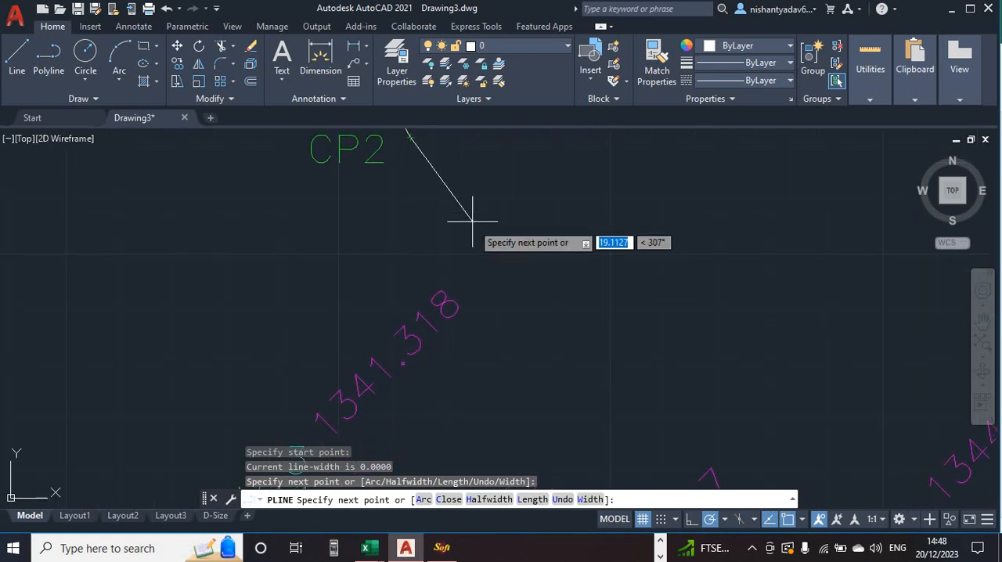
pyautogui.scroll(-4, 473, 221)
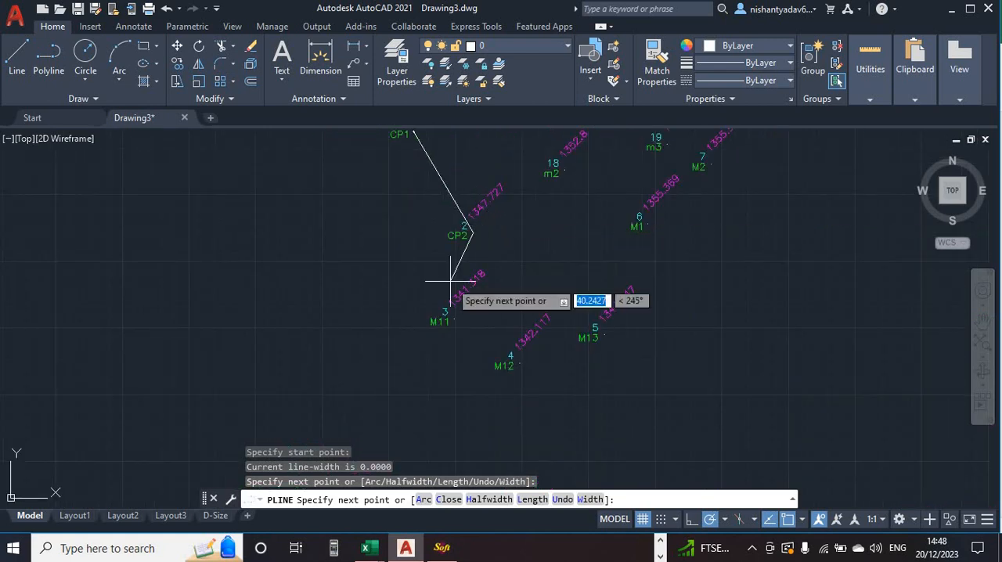
pyautogui.moveTo(450, 279); pyautogui.dragTo(405, 191, button='middle')
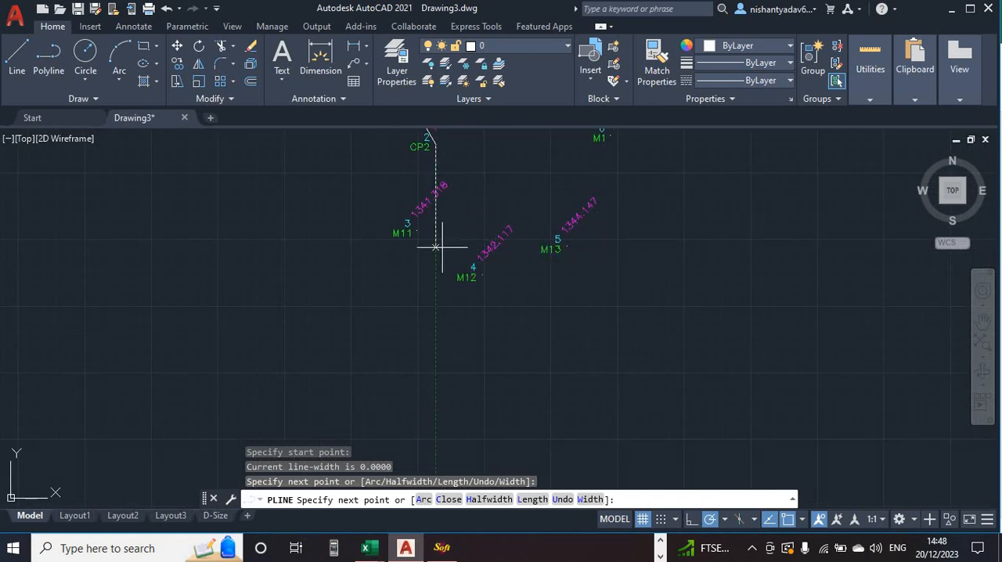
pyautogui.scroll(3, 436, 230)
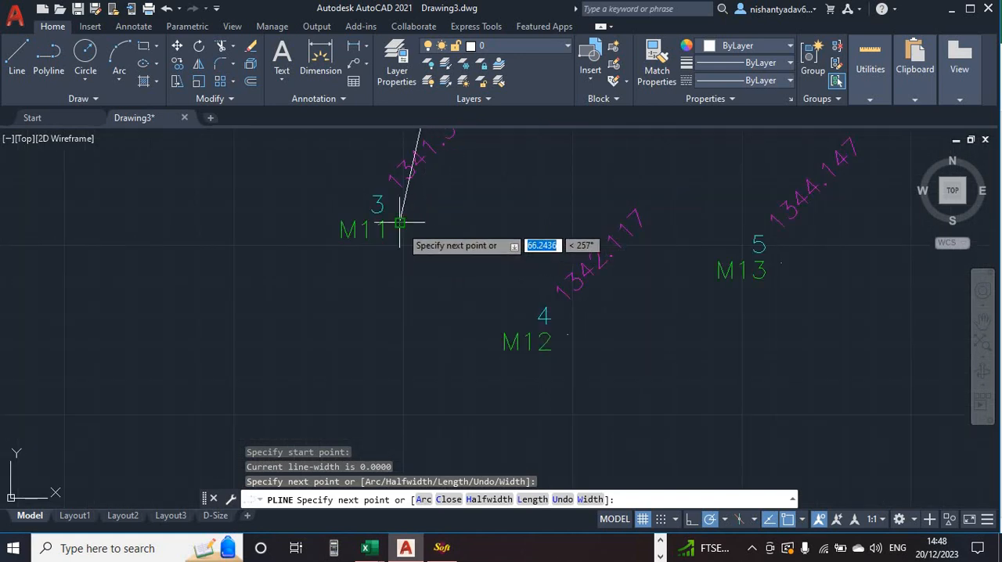
pyautogui.scroll(2, 399, 224)
pyautogui.scroll(-1, 402, 224)
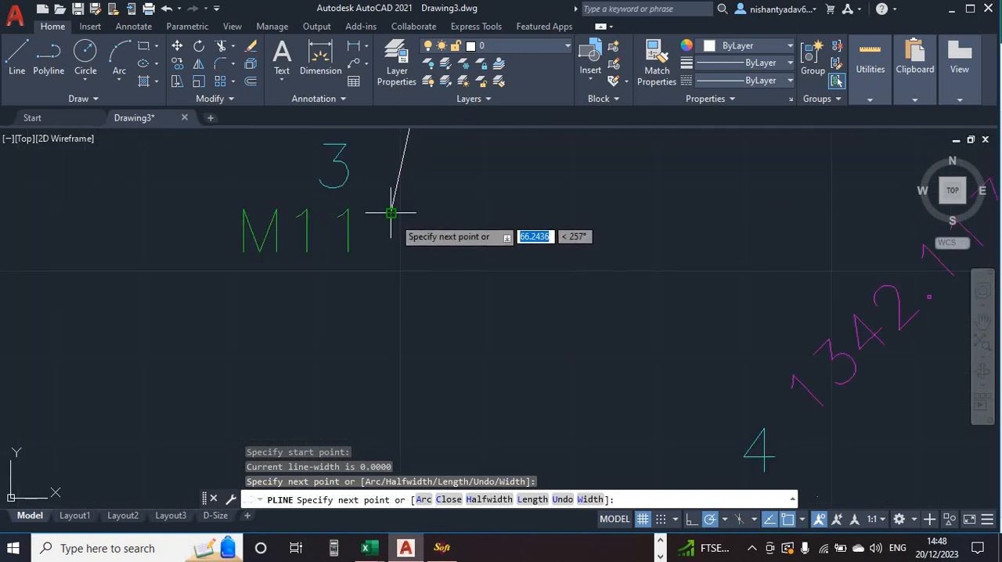
pyautogui.click(391, 212)
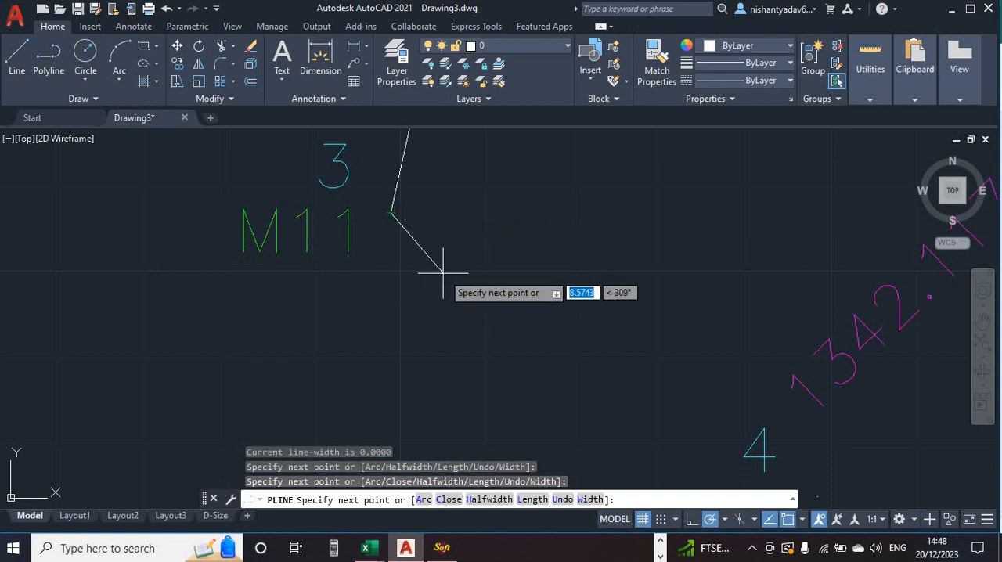
# - Extend the traverse polyline from M11 to the point of station M12
pyautogui.moveTo(532, 321); pyautogui.dragTo(428, 187, button='middle')
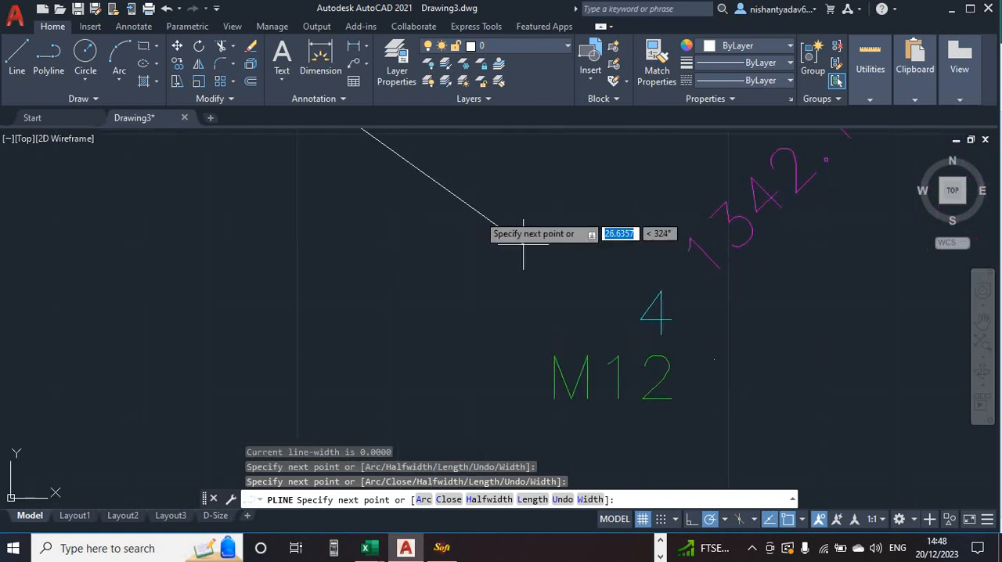
pyautogui.moveTo(604, 297)
pyautogui.mouseDown(button='middle')
pyautogui.moveTo(595, 305)
pyautogui.moveTo(682, 374)
pyautogui.mouseUp(button='middle')
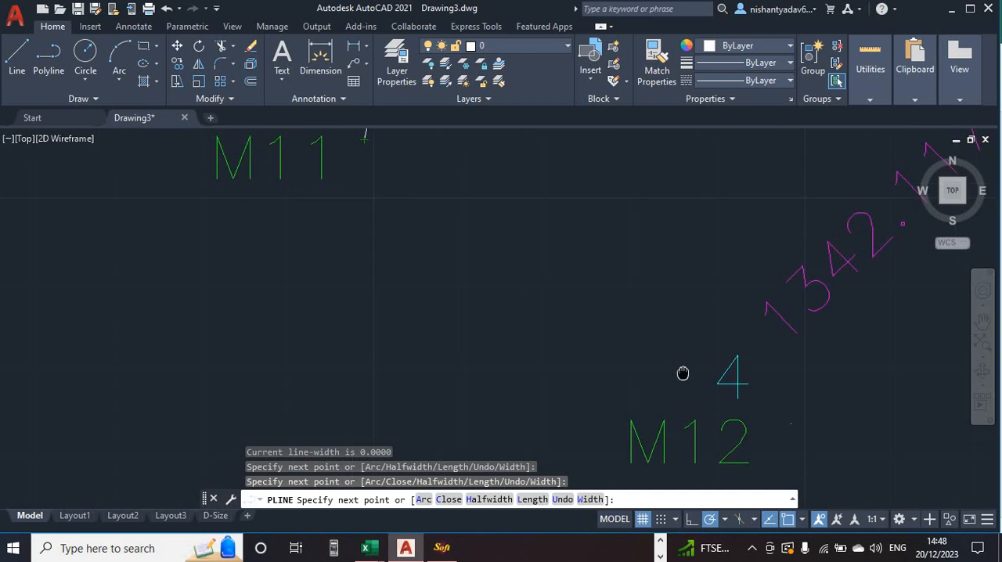
pyautogui.scroll(-2, 470, 286)
pyautogui.scroll(2, 470, 287)
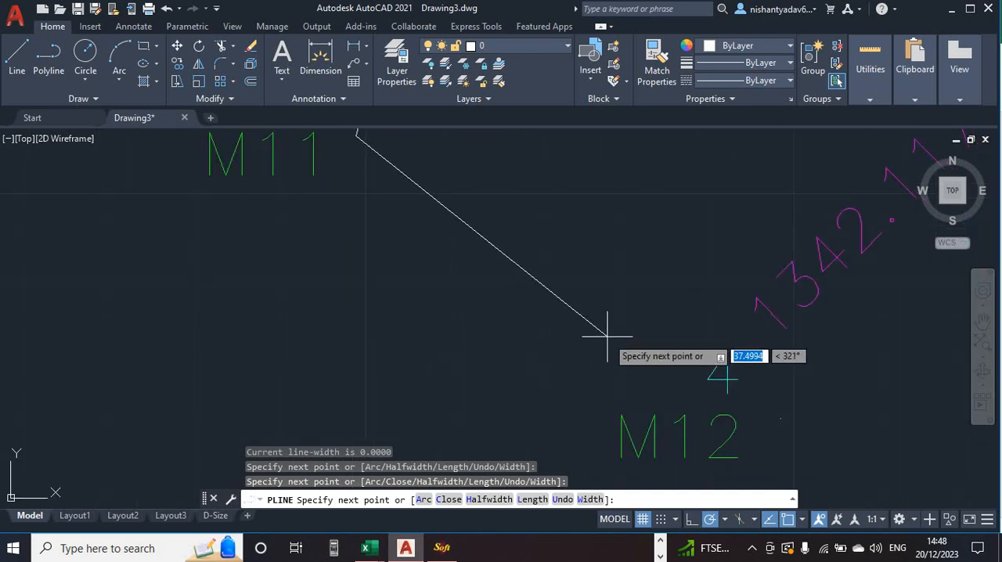
pyautogui.moveTo(607, 337); pyautogui.dragTo(390, 240, button='middle')
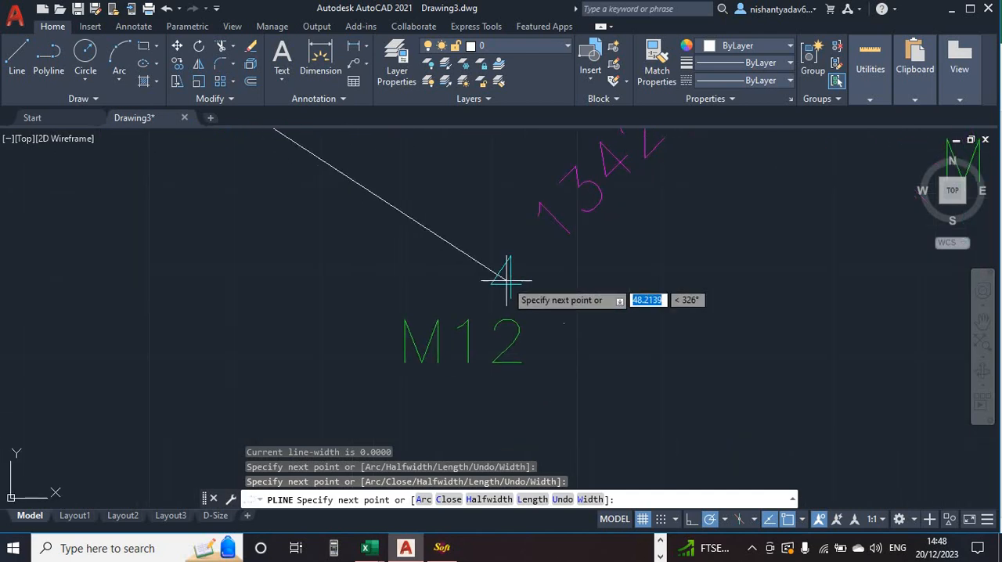
pyautogui.click(563, 322)
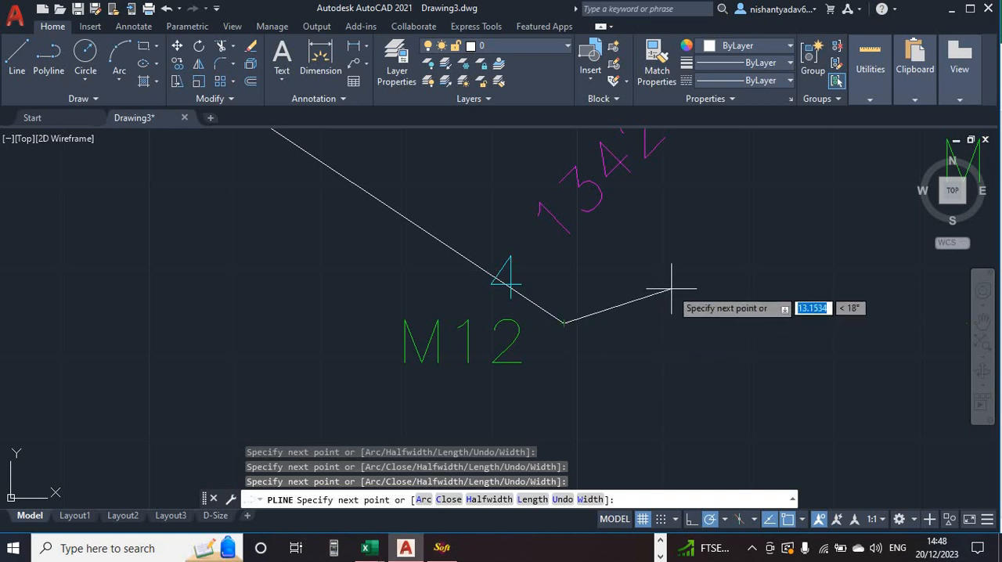
# - Continue the traverse polyline from M12 through stations M13 and M1 to M2
pyautogui.moveTo(671, 288); pyautogui.dragTo(499, 376, button='middle')
pyautogui.scroll(-4, 572, 338)
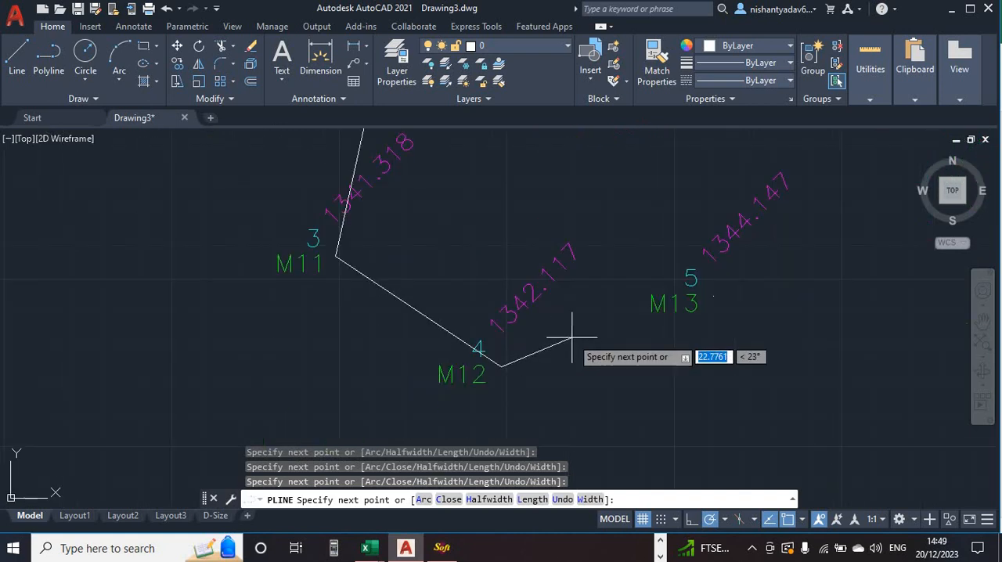
pyautogui.click(713, 296)
pyautogui.moveTo(593, 224); pyautogui.dragTo(331, 356, button='middle')
pyautogui.moveTo(499, 264); pyautogui.dragTo(518, 364, button='middle')
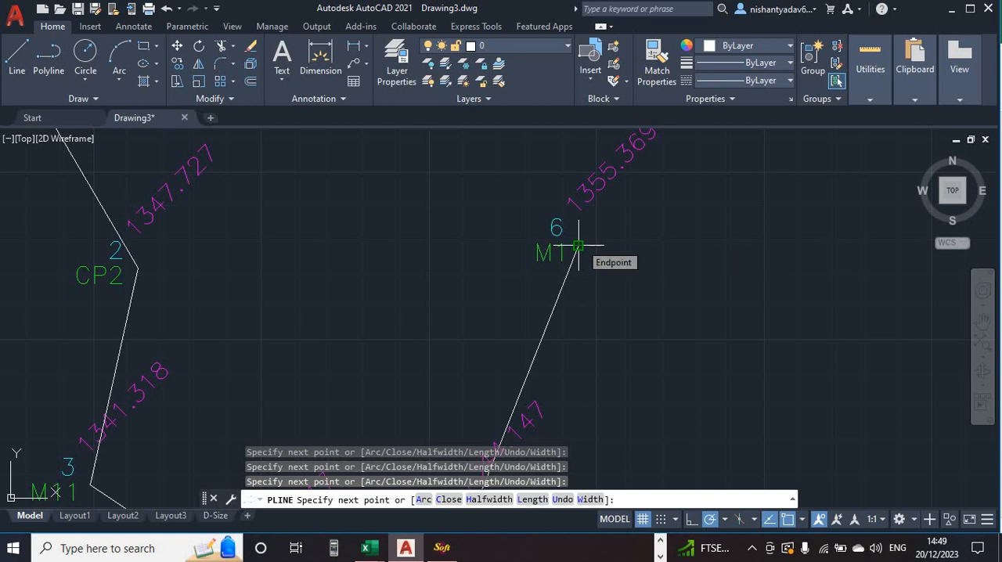
pyautogui.scroll(-2, 516, 189)
pyautogui.moveTo(516, 188); pyautogui.dragTo(498, 400, button='middle')
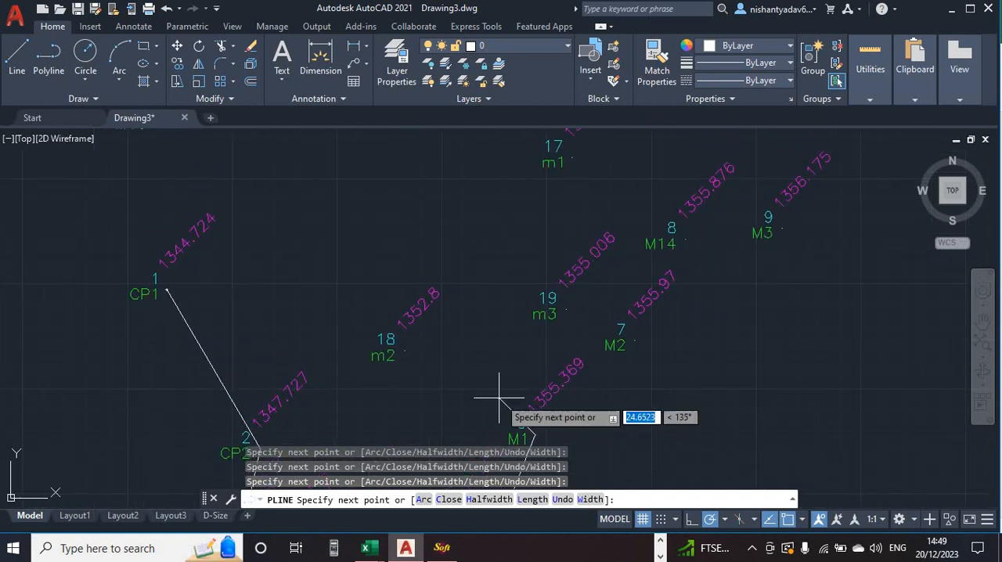
pyautogui.click(634, 341)
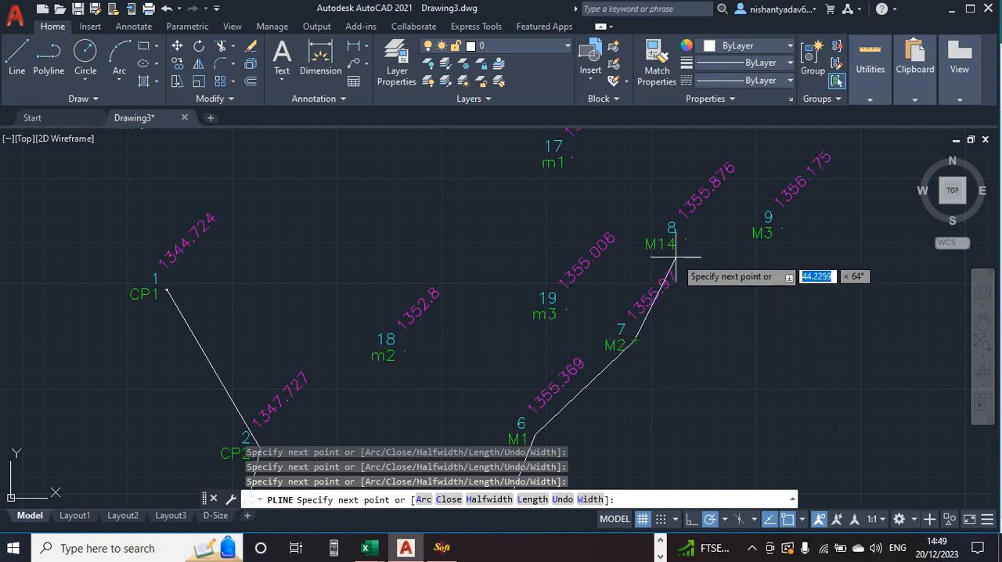
# - Continue the traverse polyline from M2 through stations M14 and M3 to M4
pyautogui.scroll(2, 675, 260)
pyautogui.moveTo(671, 230); pyautogui.dragTo(632, 331, button='middle')
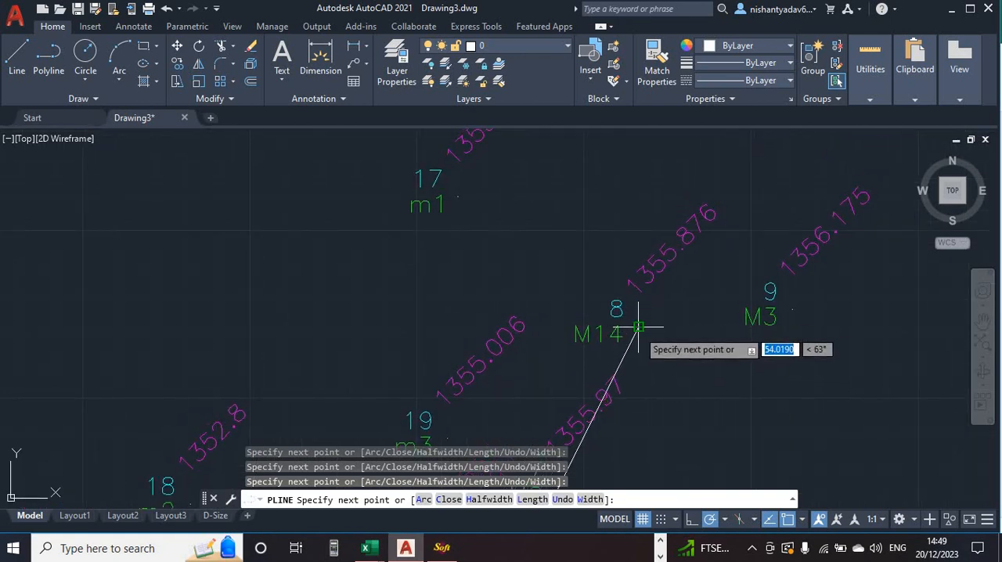
pyautogui.click(640, 333)
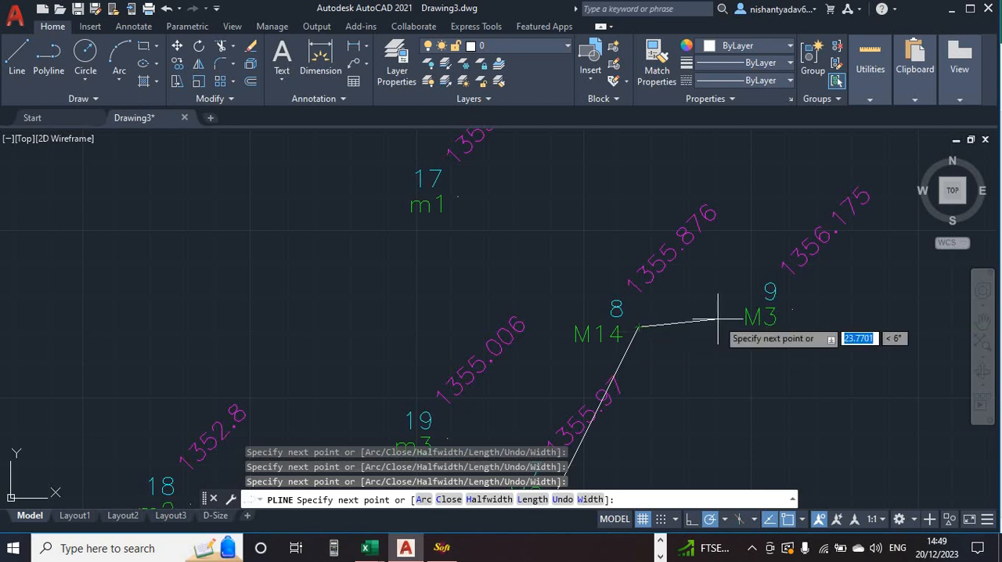
pyautogui.moveTo(709, 319); pyautogui.dragTo(562, 282, button='middle')
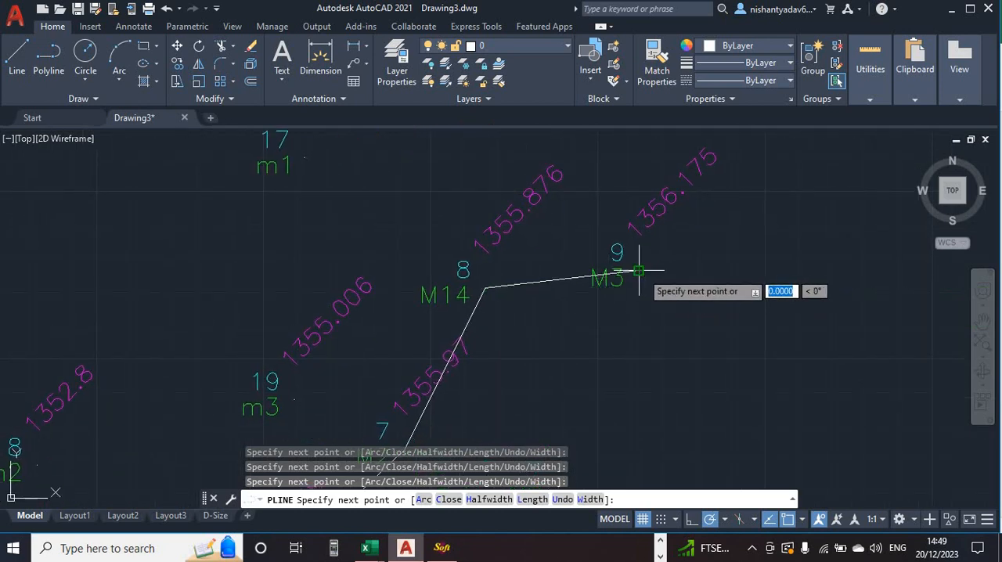
pyautogui.click(640, 270)
pyautogui.moveTo(687, 217); pyautogui.dragTo(602, 384, button='middle')
pyautogui.moveTo(587, 235); pyautogui.dragTo(595, 287, button='middle')
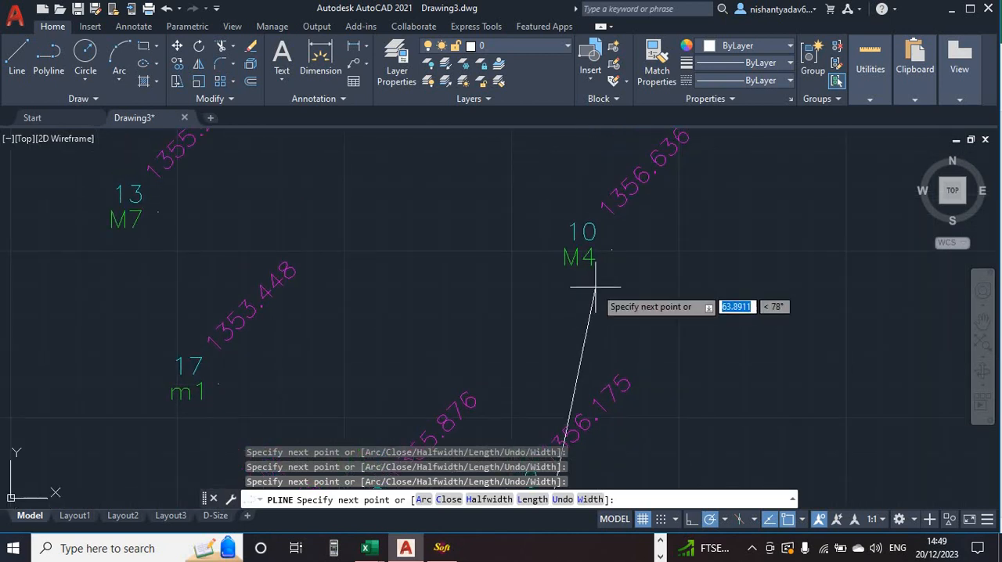
pyautogui.click(612, 250)
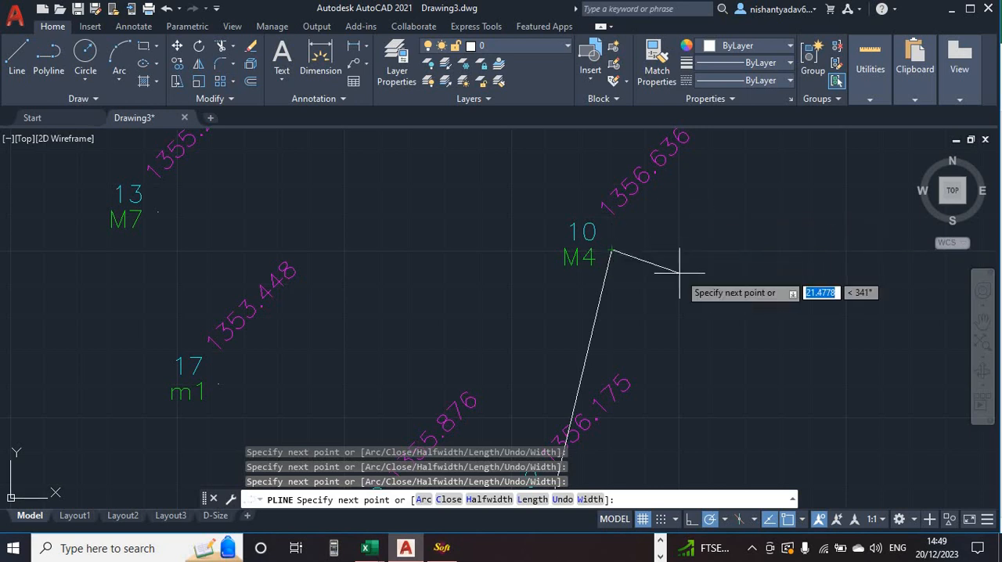
# - Extend the traverse polyline from M4 to the point of station M5
pyautogui.moveTo(675, 271); pyautogui.dragTo(742, 268, button='middle')
pyautogui.scroll(-4, 742, 268)
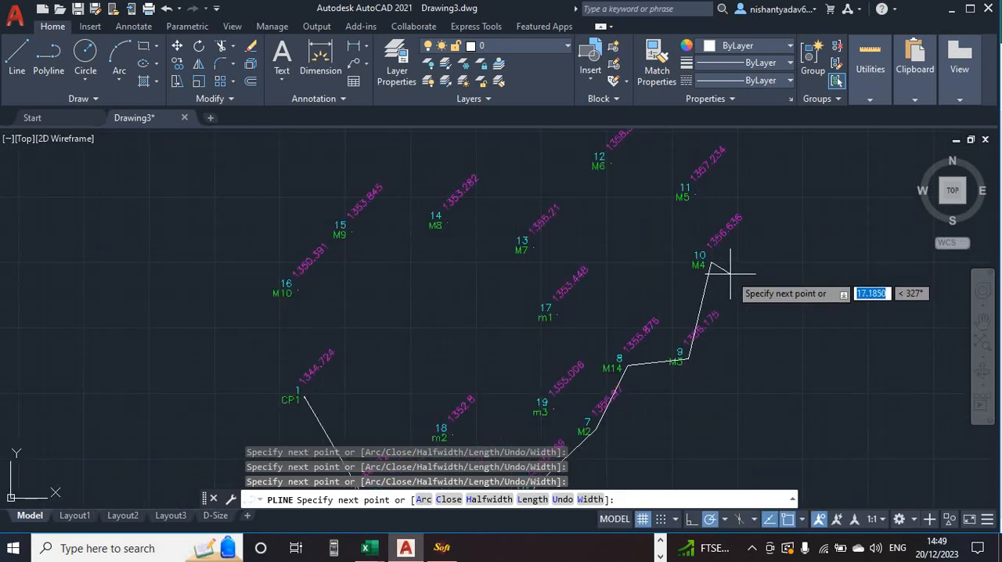
pyautogui.scroll(4, 682, 230)
pyautogui.moveTo(682, 231)
pyautogui.mouseDown(button='middle')
pyautogui.moveTo(697, 194)
pyautogui.moveTo(652, 340)
pyautogui.mouseUp(button='middle')
pyautogui.scroll(-2, 653, 340)
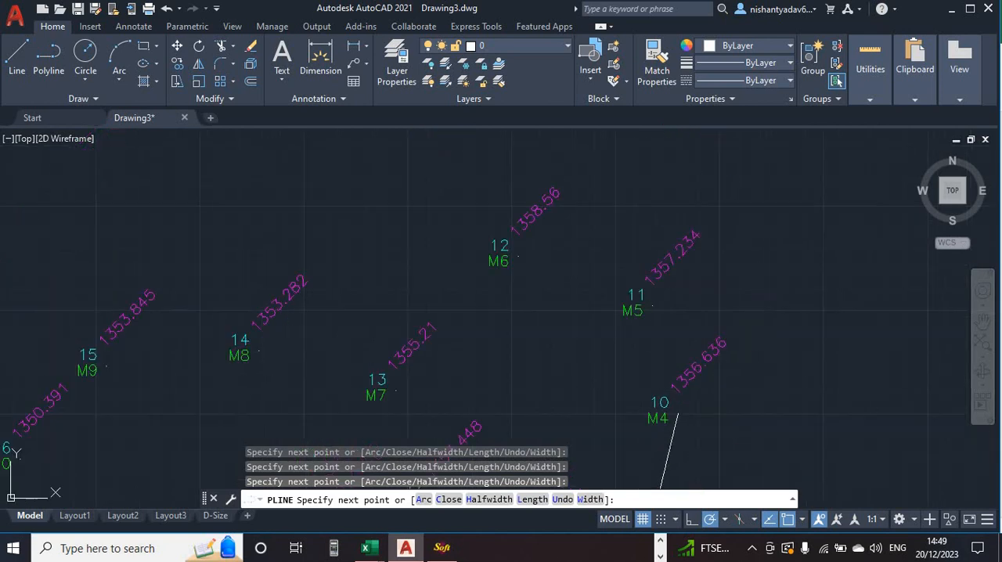
pyautogui.click(651, 303)
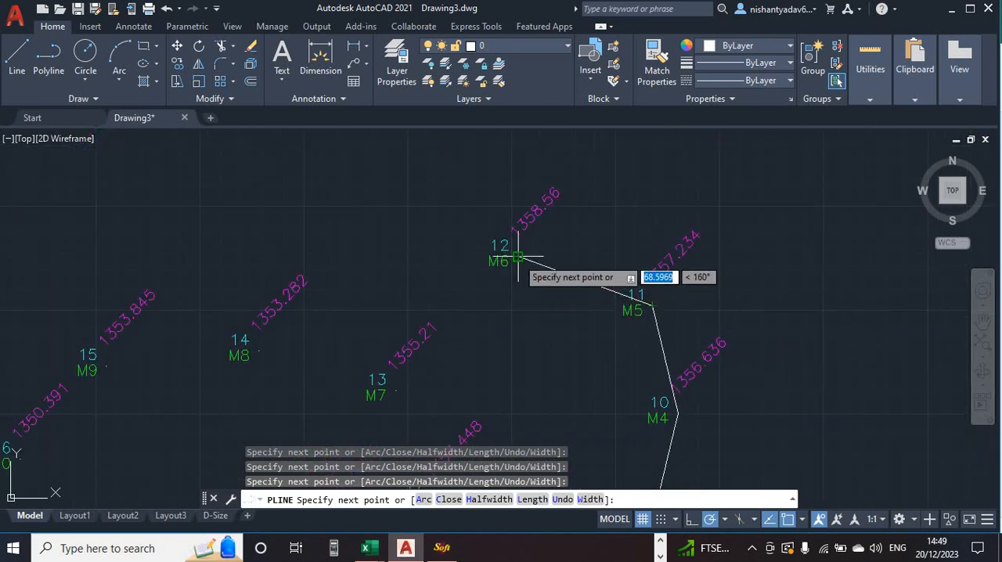
# - Continue the traverse polyline from M5 through stations M6, M7 and M8 to M9
pyautogui.click(518, 257)
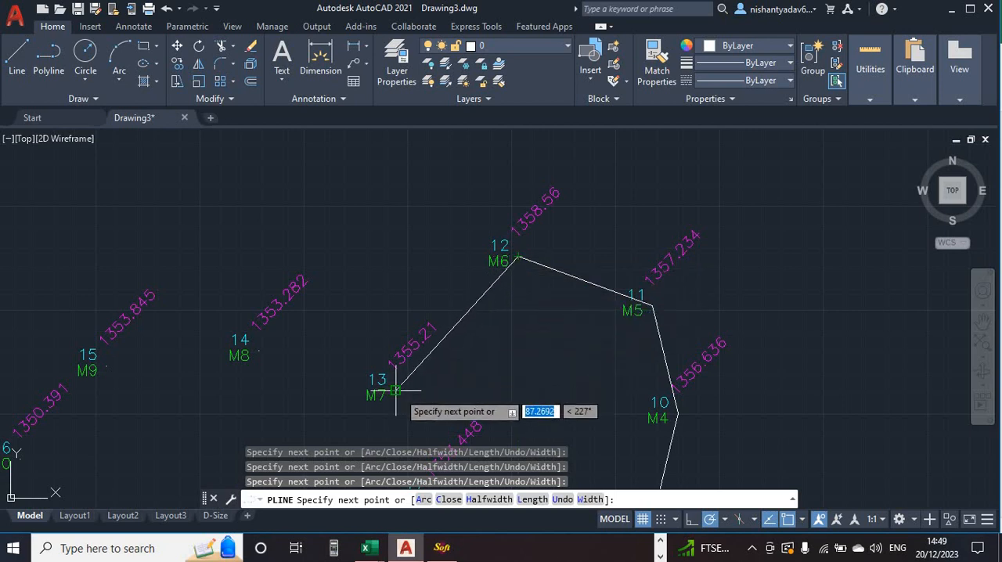
pyautogui.click(258, 353)
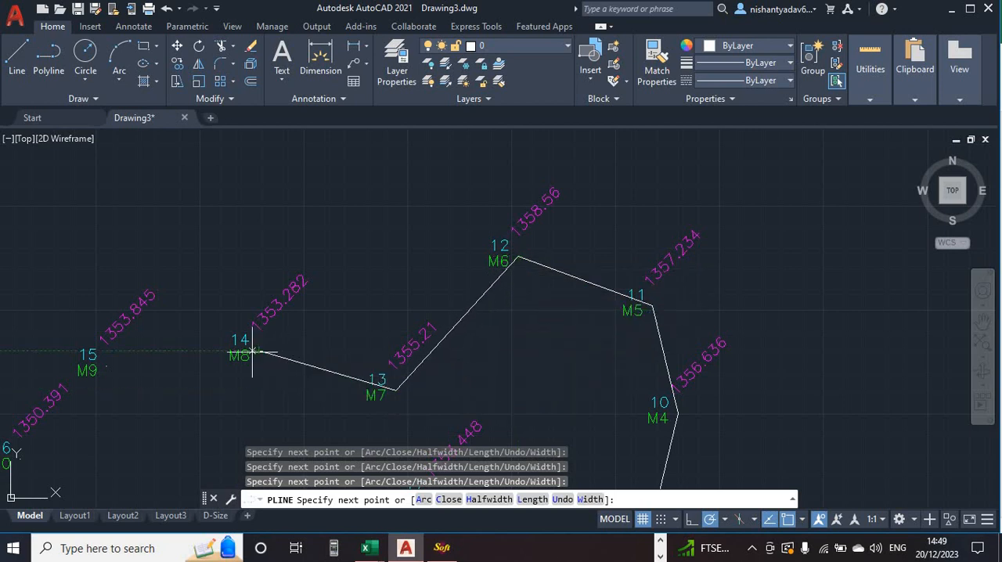
pyautogui.click(106, 366)
# - Continue the traverse polyline from M9 through M10 and bring it back to the starting station CP1
pyautogui.moveTo(224, 322); pyautogui.dragTo(418, 264, button='middle')
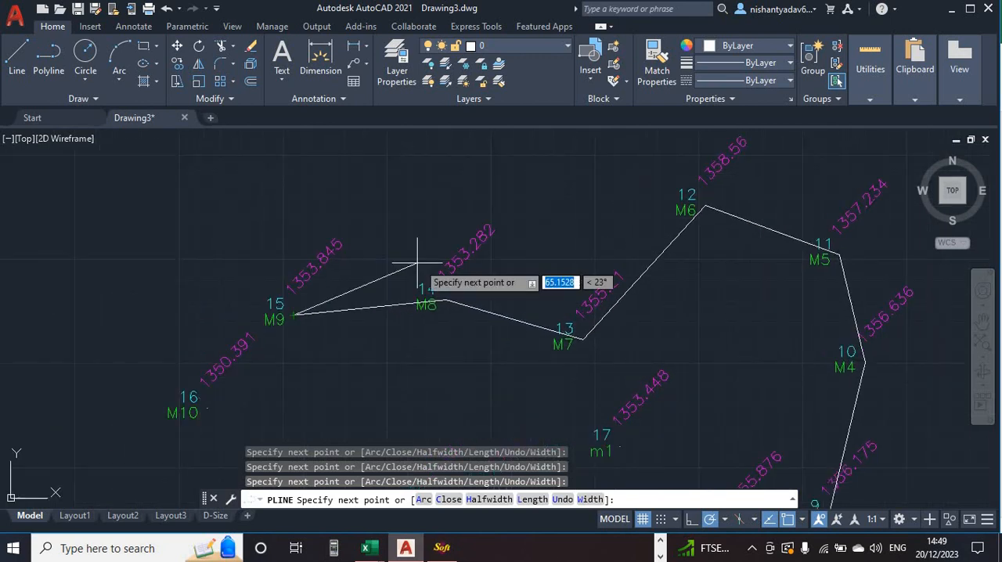
pyautogui.scroll(-3, 358, 303)
pyautogui.scroll(3, 286, 386)
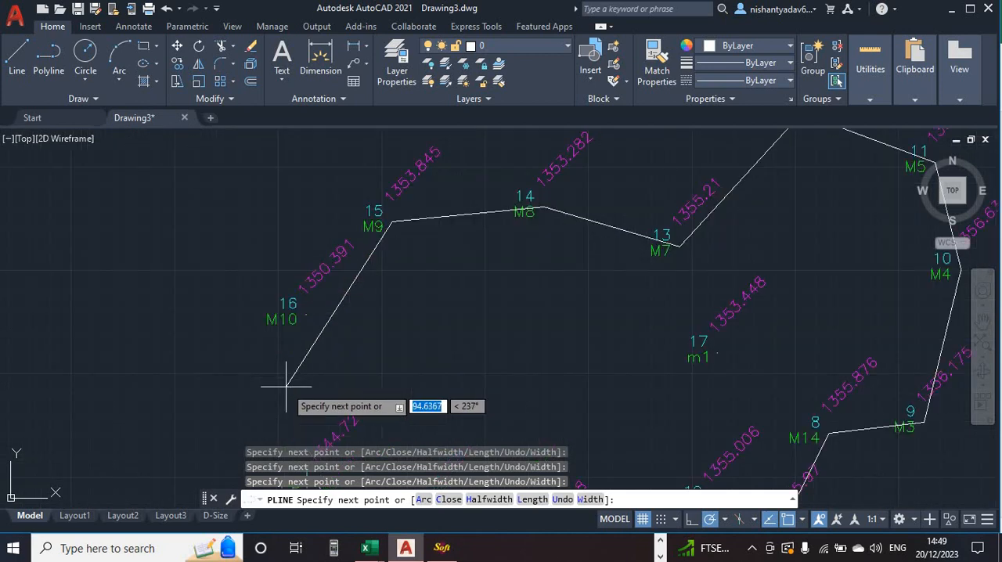
pyautogui.scroll(2, 286, 386)
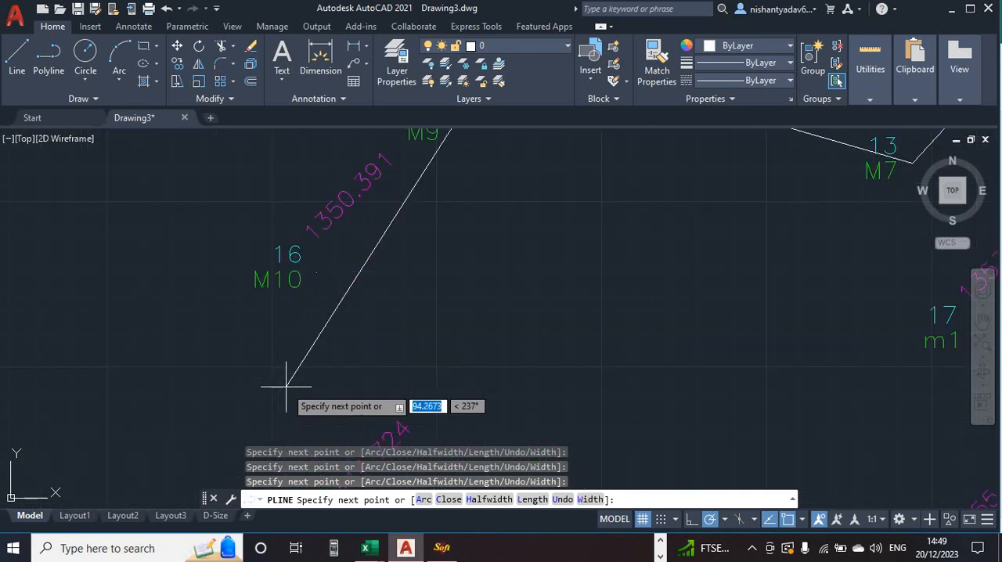
pyautogui.click(316, 272)
pyautogui.moveTo(403, 349); pyautogui.dragTo(332, 248, button='middle')
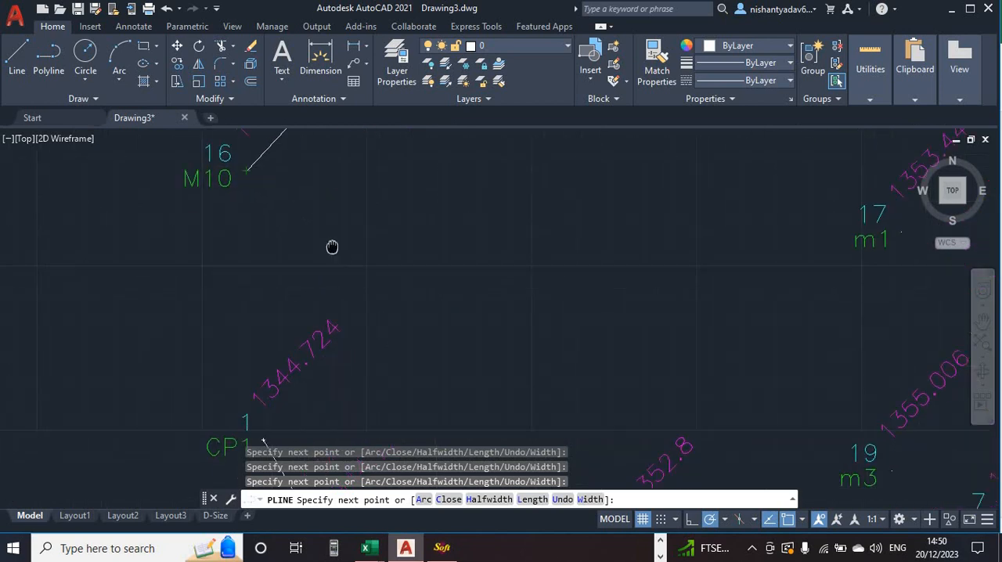
pyautogui.moveTo(269, 342); pyautogui.dragTo(307, 243, button='middle')
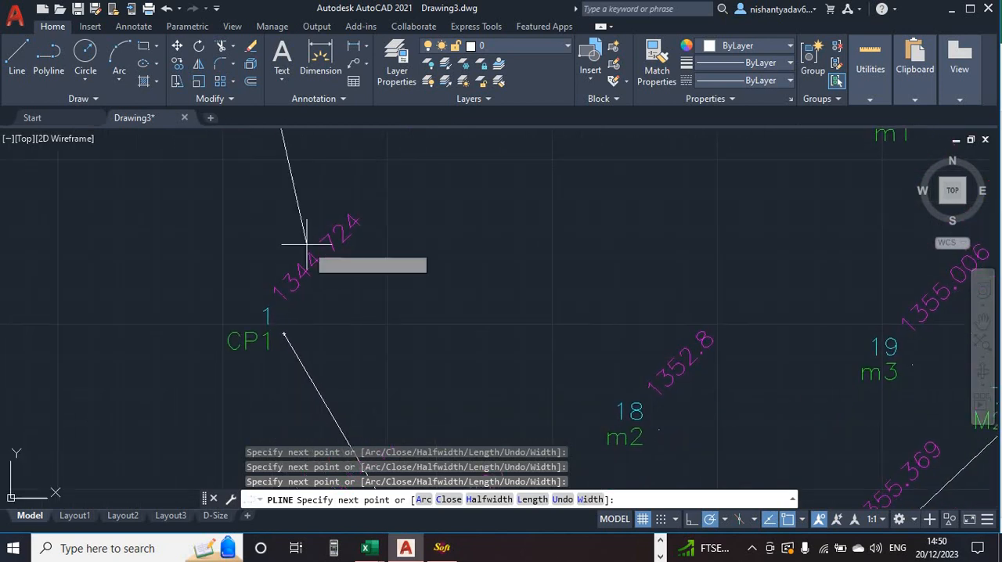
pyautogui.click(284, 334)
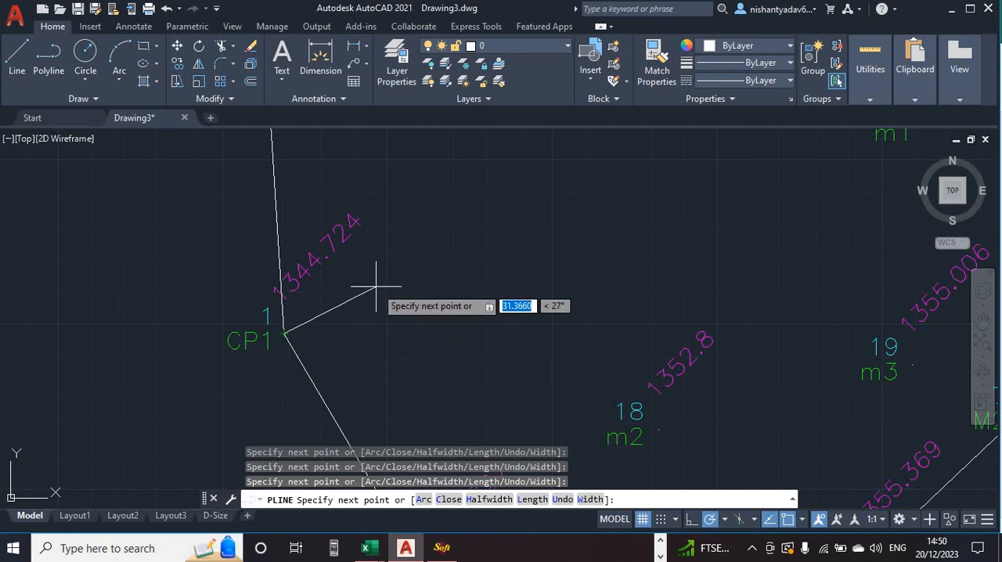